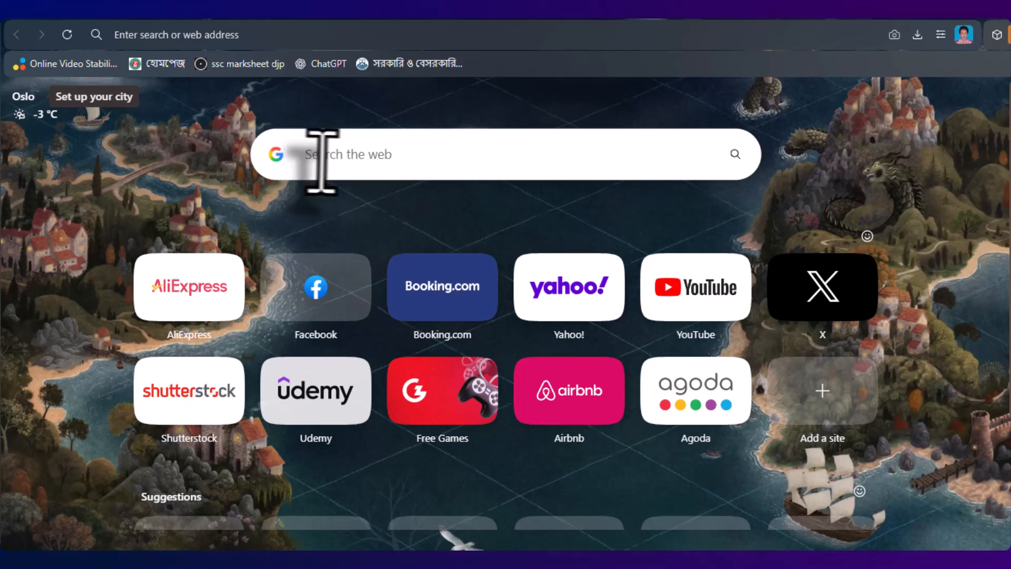
- Search Google for 'epassport' by accepting the autocomplete suggestion
left_click(325, 161)
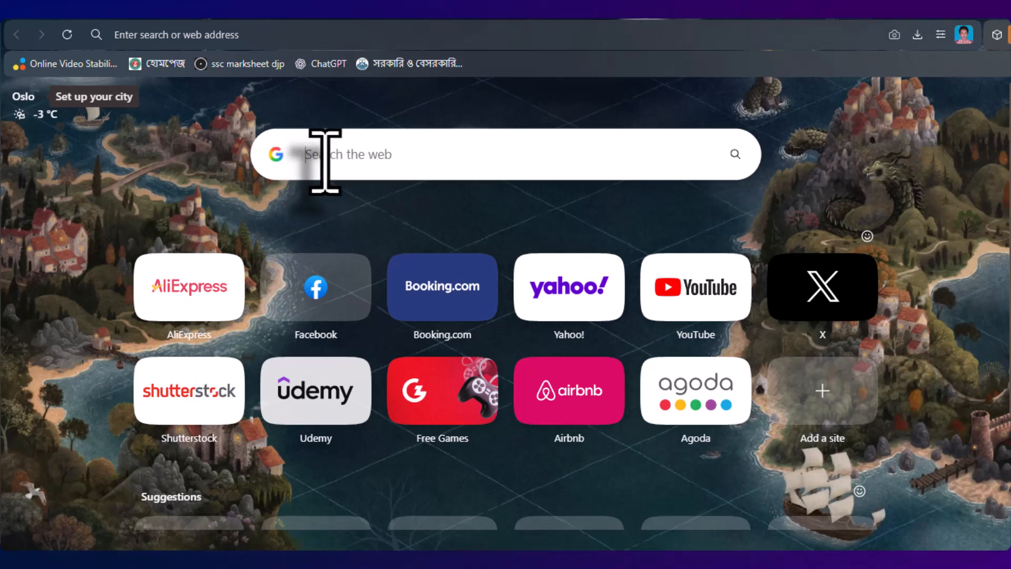
type("epassport")
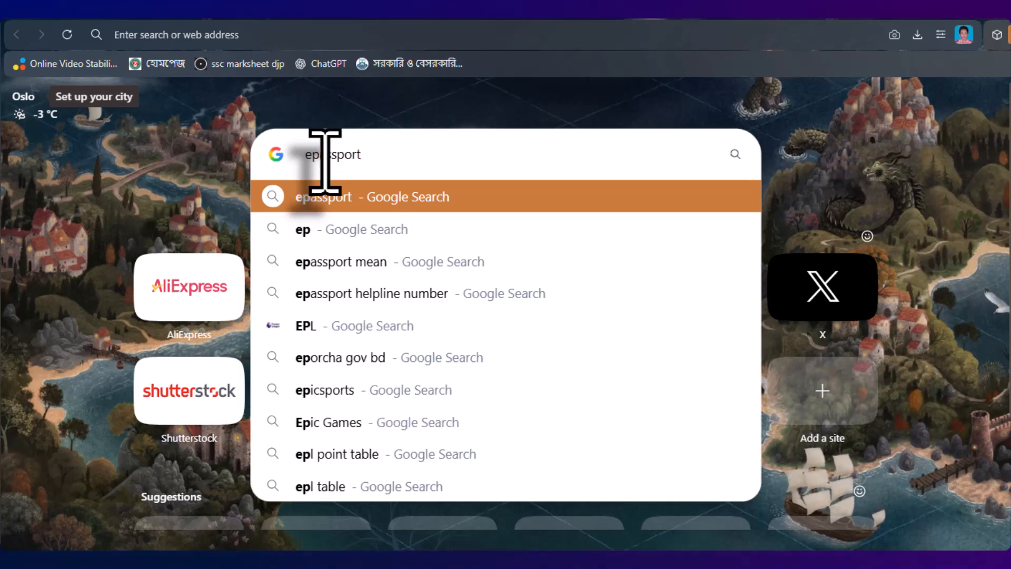
key("Return")
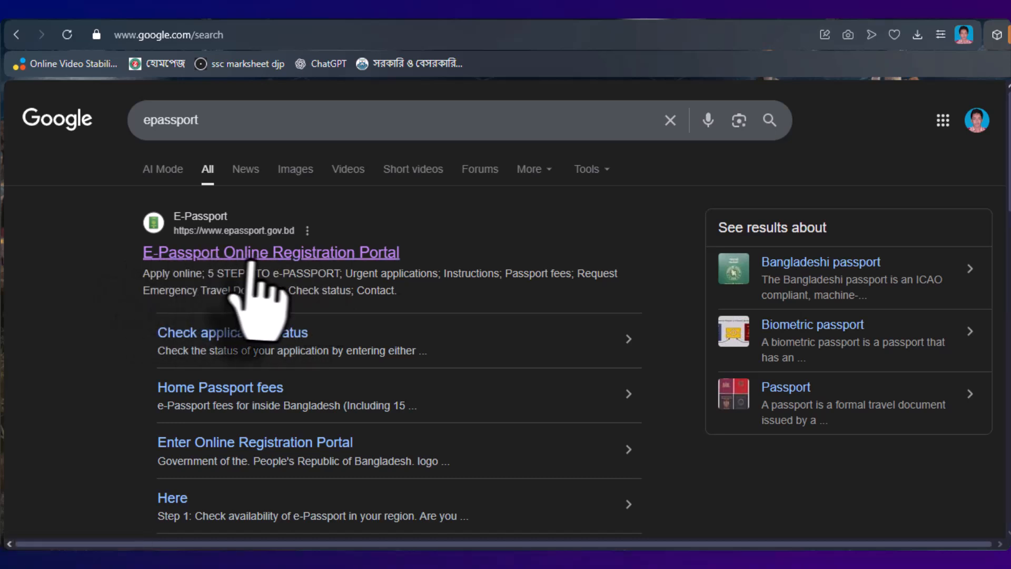
- Open the E-Passport Online Registration Portal result at epassport.gov.bd and view its landing page
left_click(338, 257)
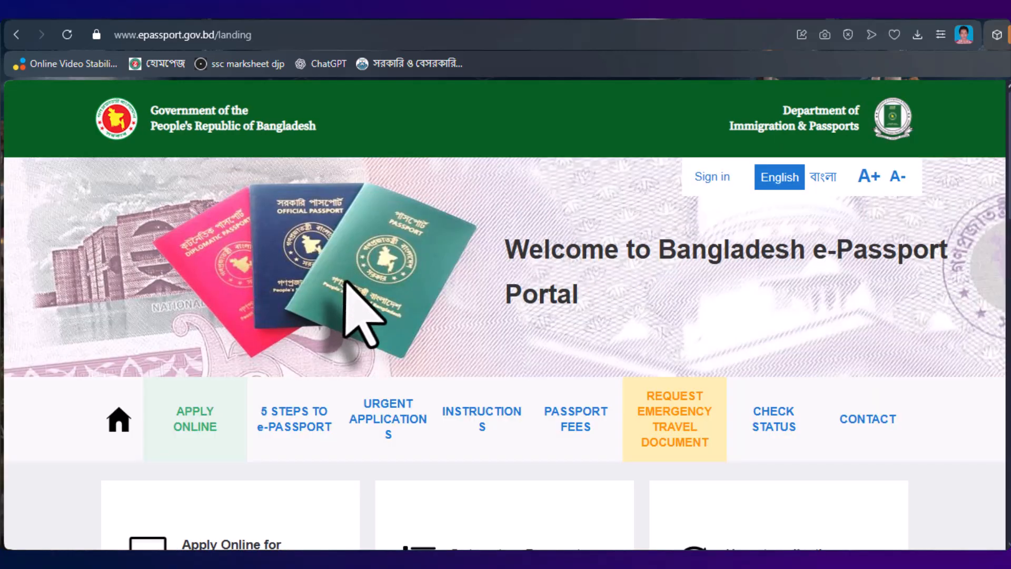
scroll(347, 282, "down", 2)
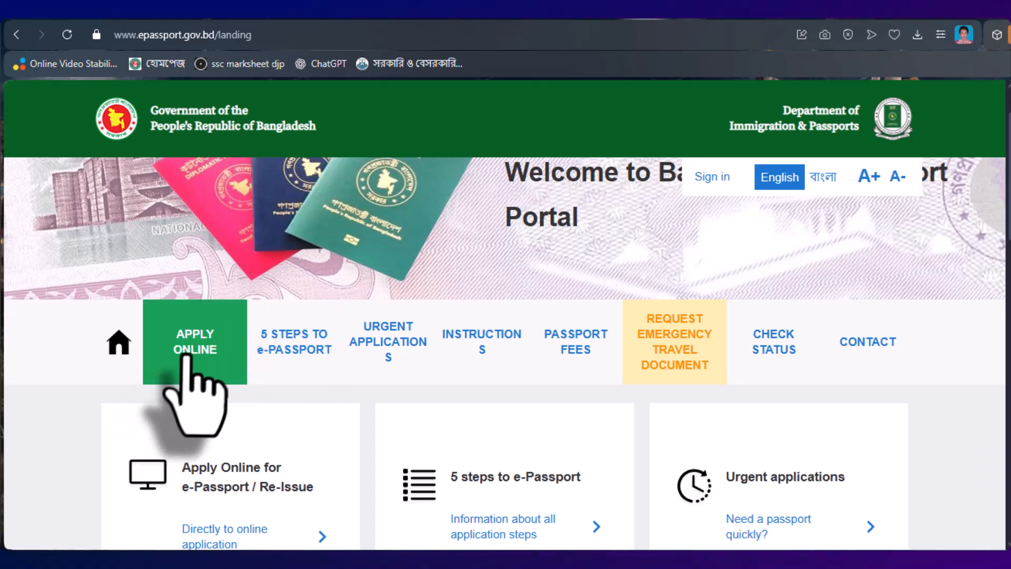
- Start an online e-Passport application from the welcome page
left_click(208, 350)
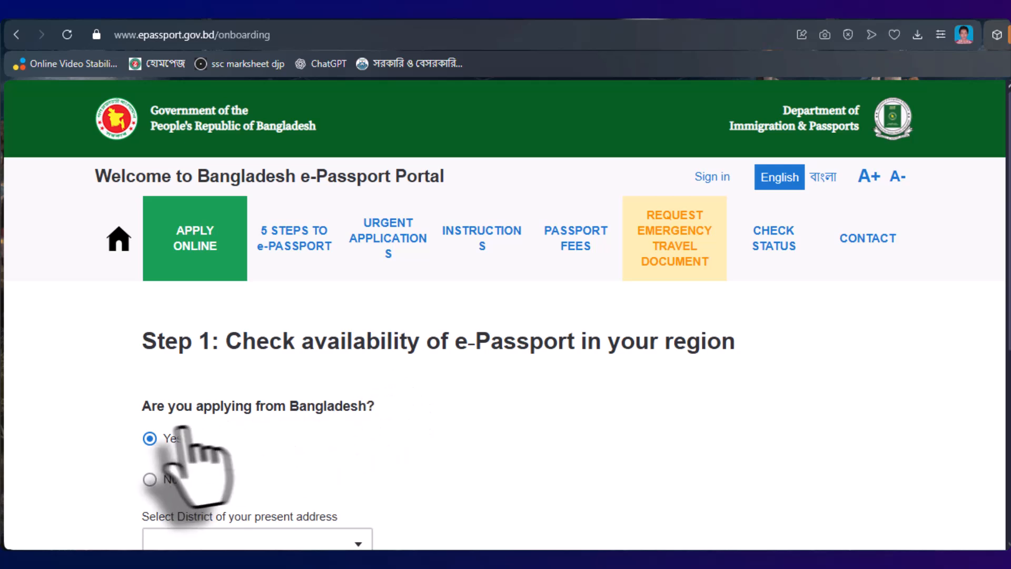
scroll(347, 408, "down", 3)
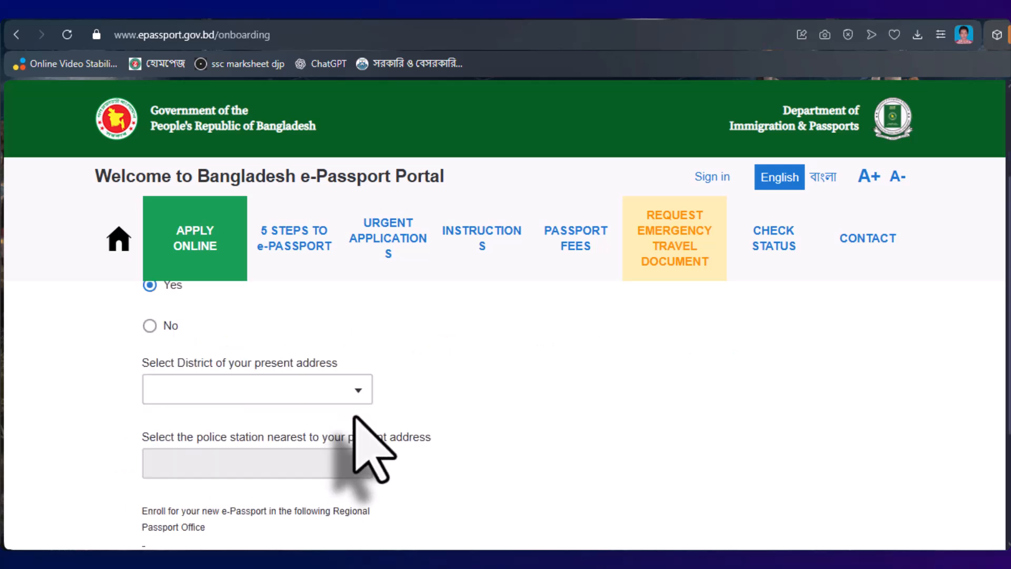
scroll(350, 416, "up", 2)
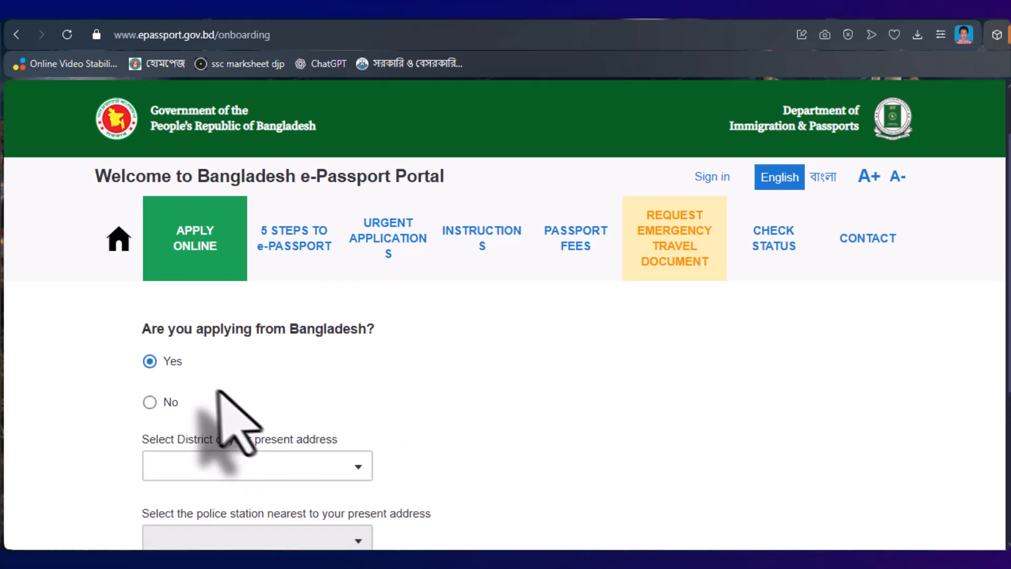
- Answer No to applying from Bangladesh, closing the country list without choosing a country
left_click(151, 403)
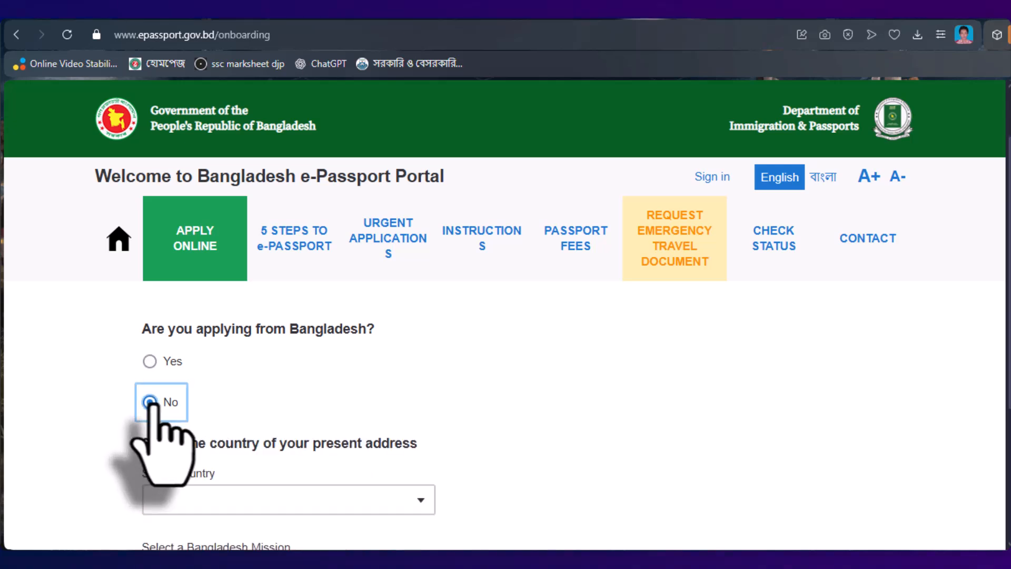
scroll(258, 416, "down", 2)
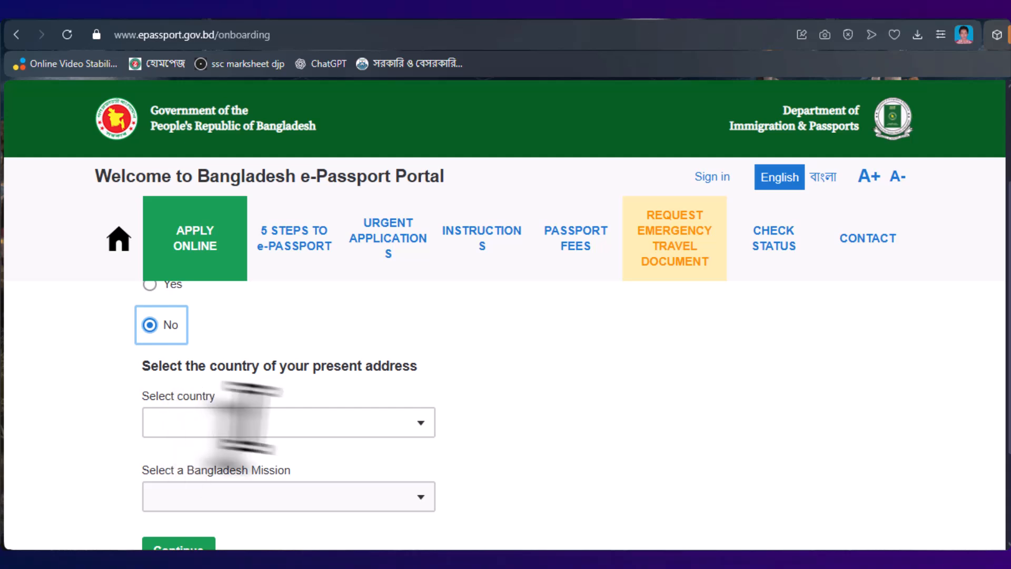
left_click(411, 425)
scroll(279, 379, "down", 10)
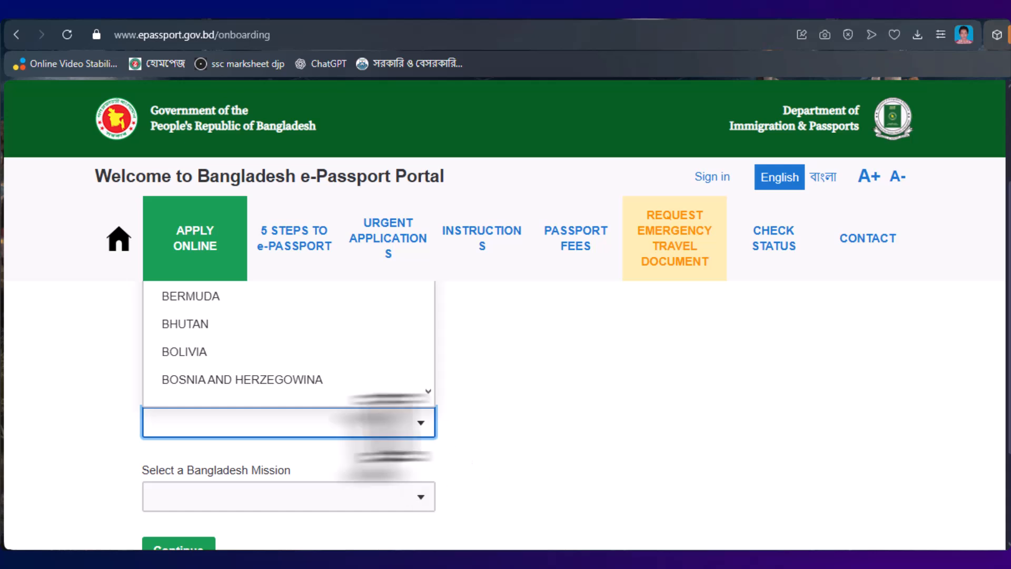
left_click(448, 480)
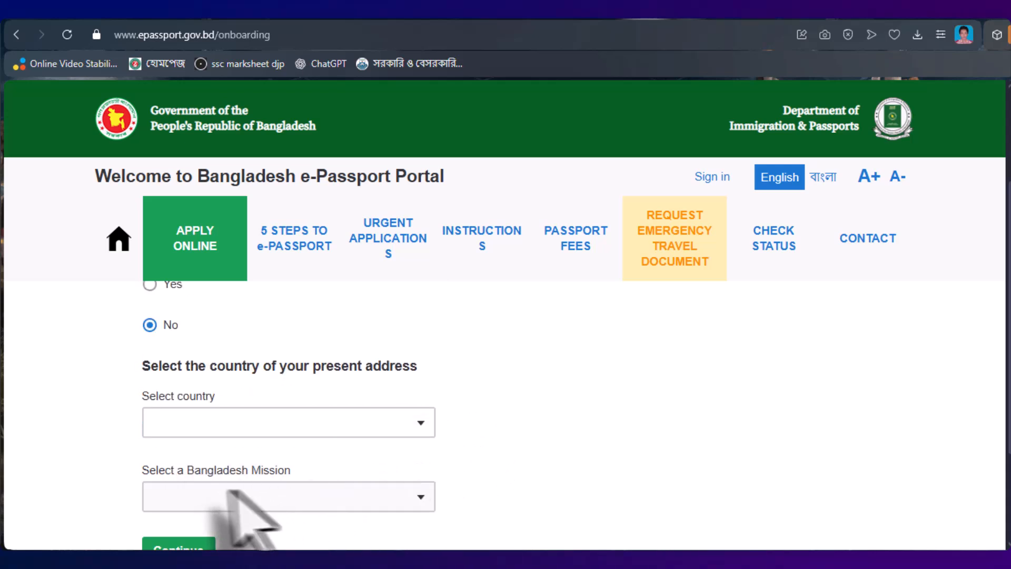
scroll(358, 505, "down", 2)
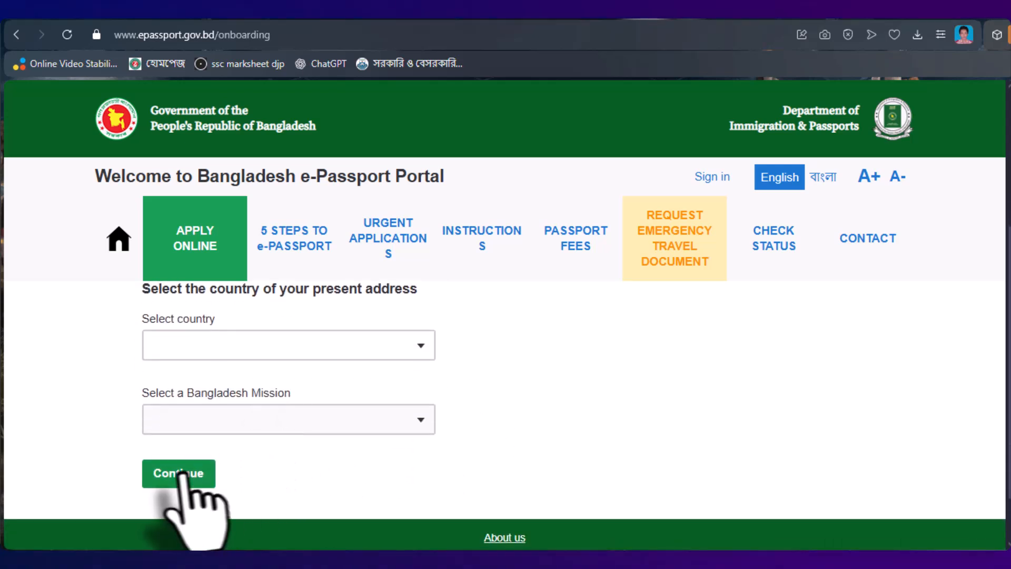
scroll(420, 495, "up", 3)
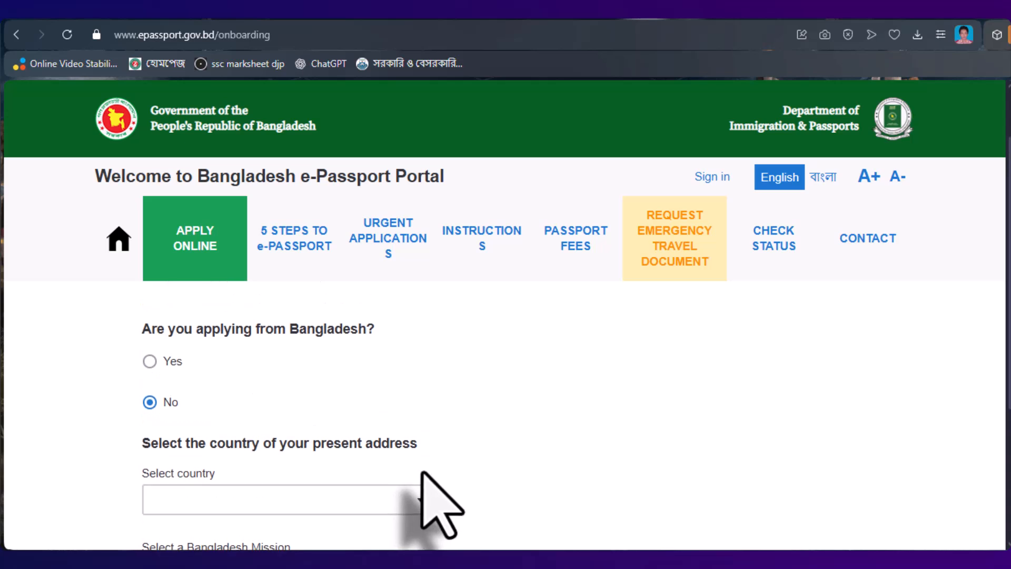
scroll(421, 474, "up", 2)
scroll(295, 447, "down", 2)
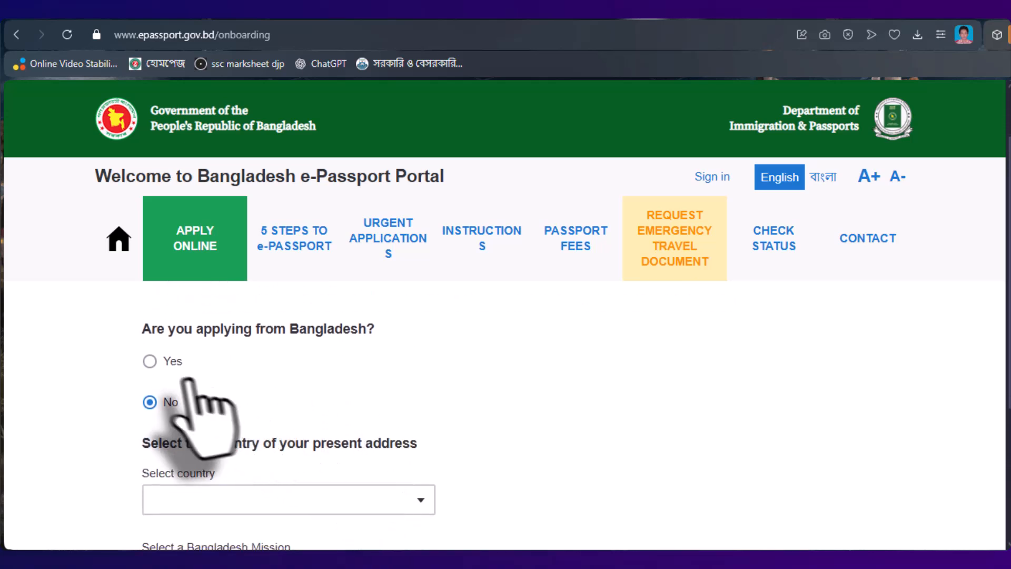
- Answer Yes to applying from Bangladesh and choose district NILPHAMARI
left_click(149, 360)
scroll(326, 421, "down", 2)
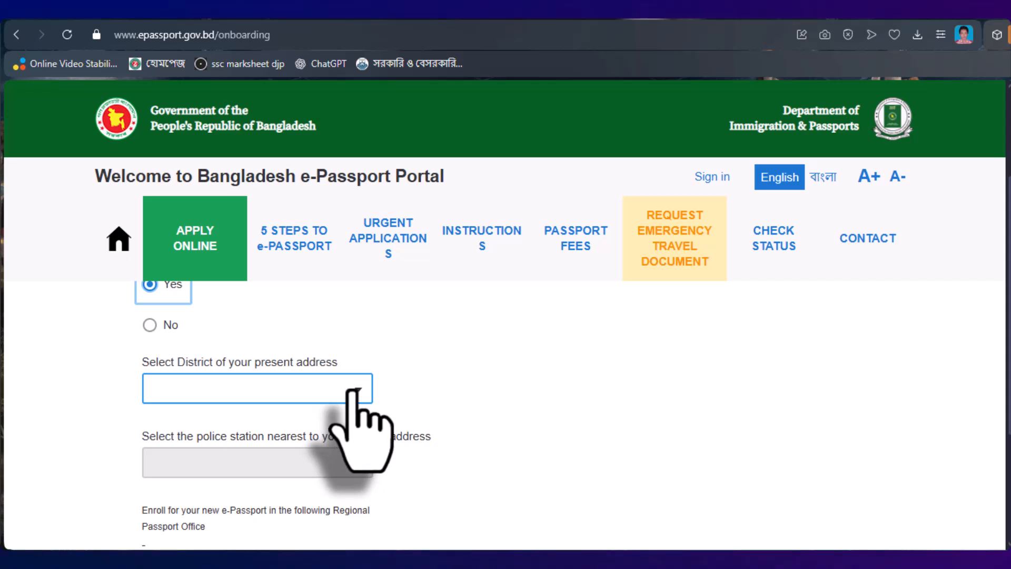
left_click(207, 392)
type("NI")
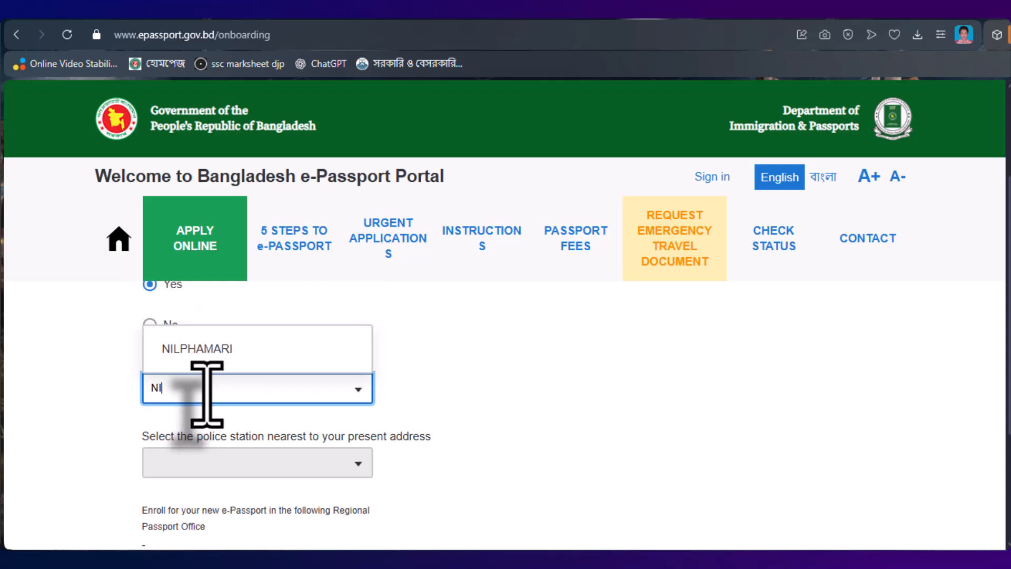
type("L")
left_click(232, 349)
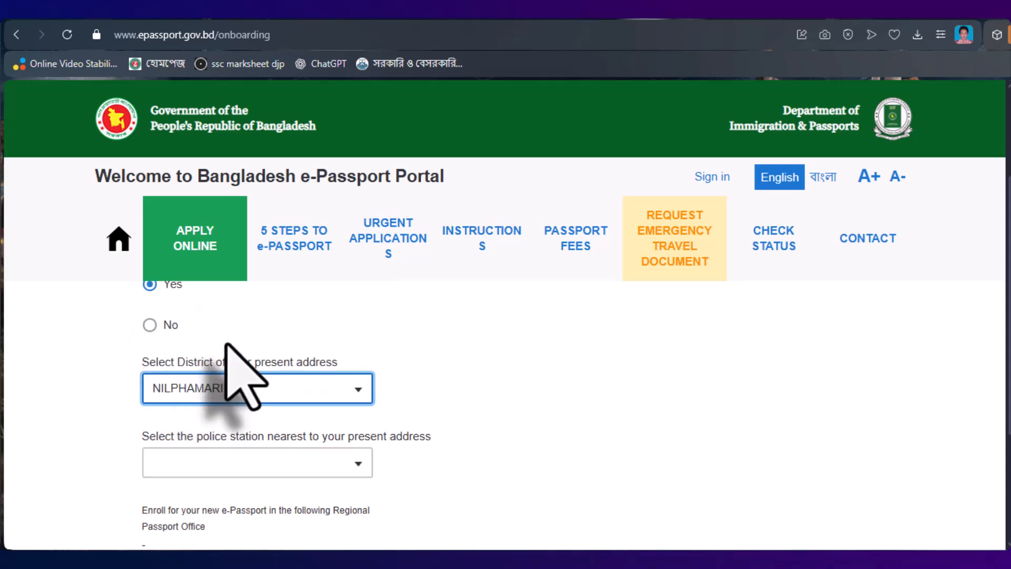
scroll(401, 368, "down", 2)
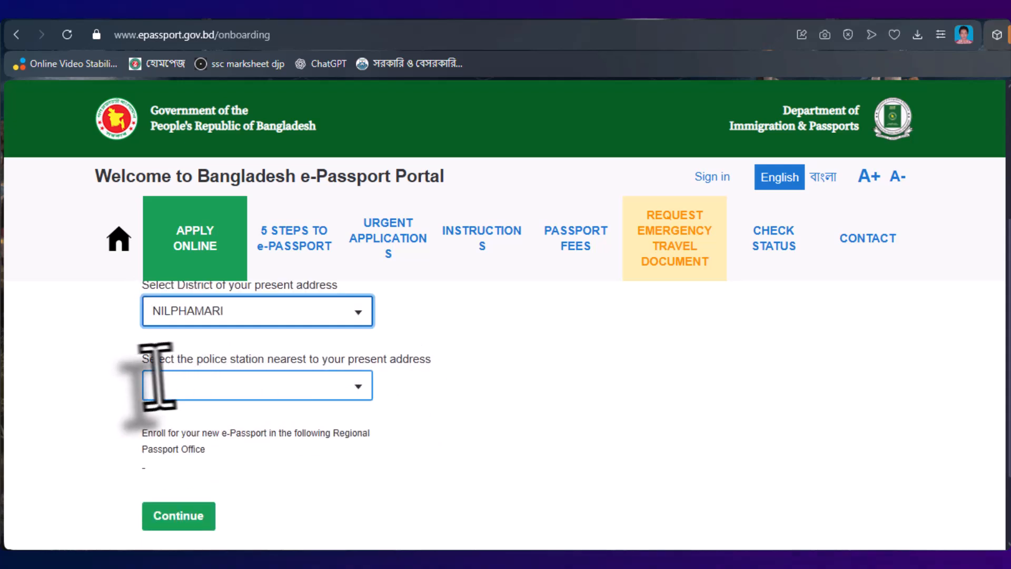
- Choose police station SAIDPUR and continue to the email step
left_click(358, 386)
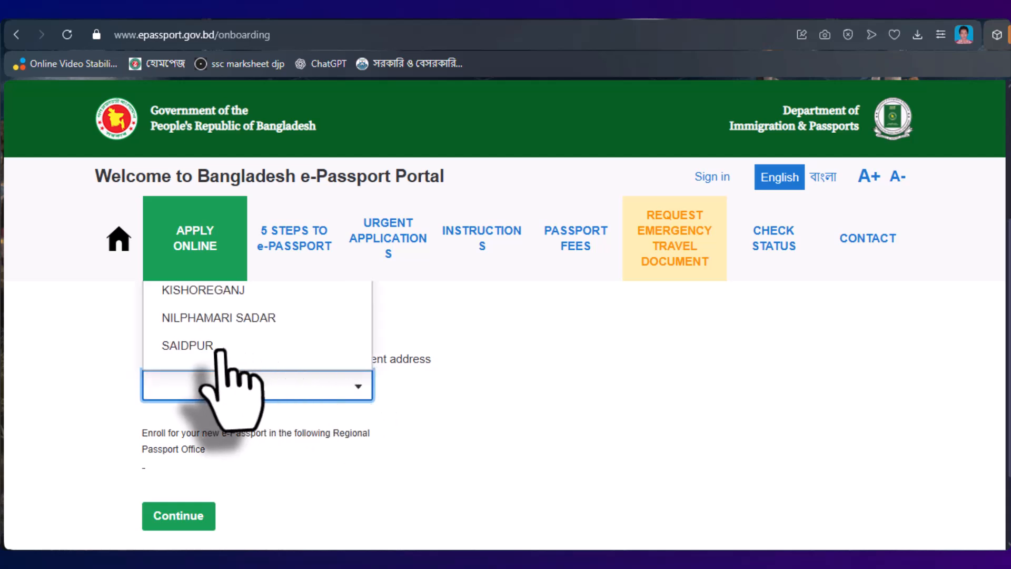
left_click(192, 346)
scroll(169, 406, "down", 2)
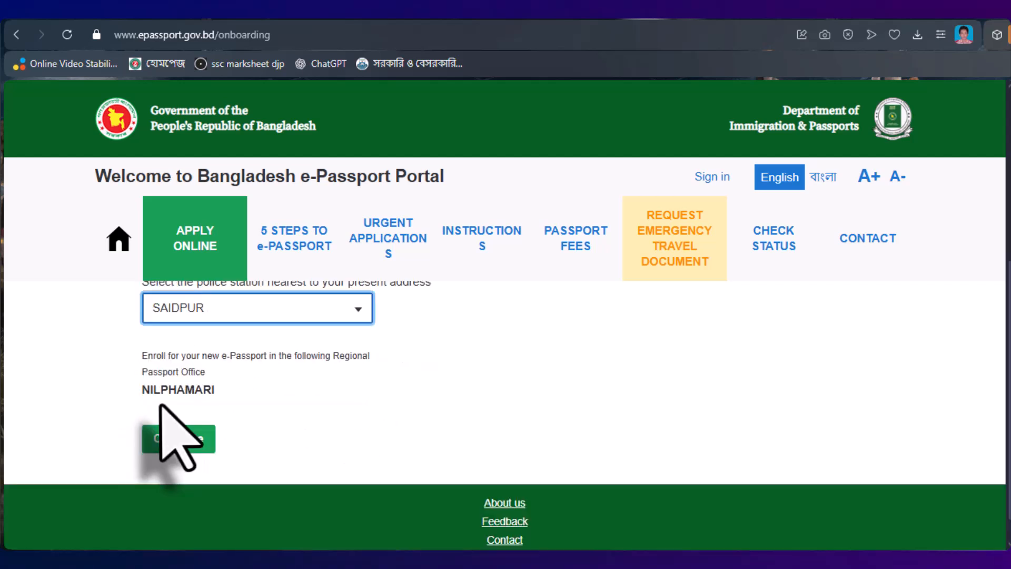
left_click(187, 444)
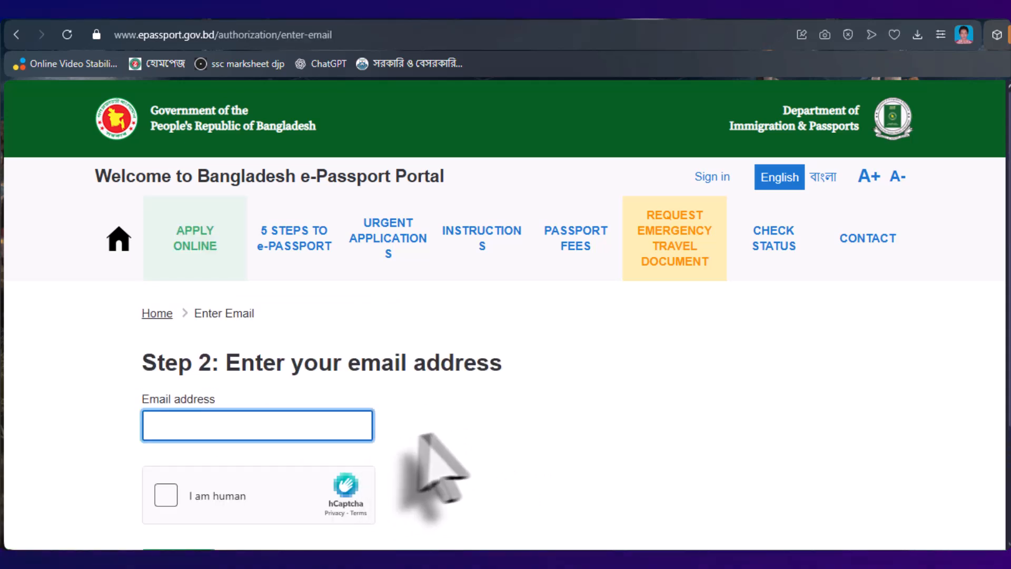
- Enter the applicant's email address, pass the hCaptcha check, and continue to sign-in
scroll(456, 431, "down", 3)
scroll(456, 432, "up", 2)
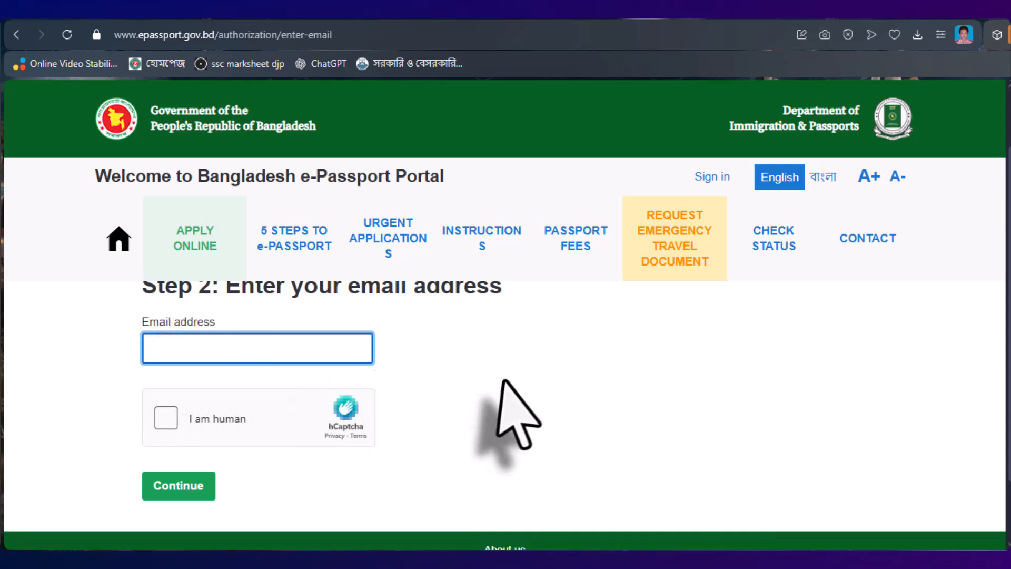
scroll(513, 411, "up", 2)
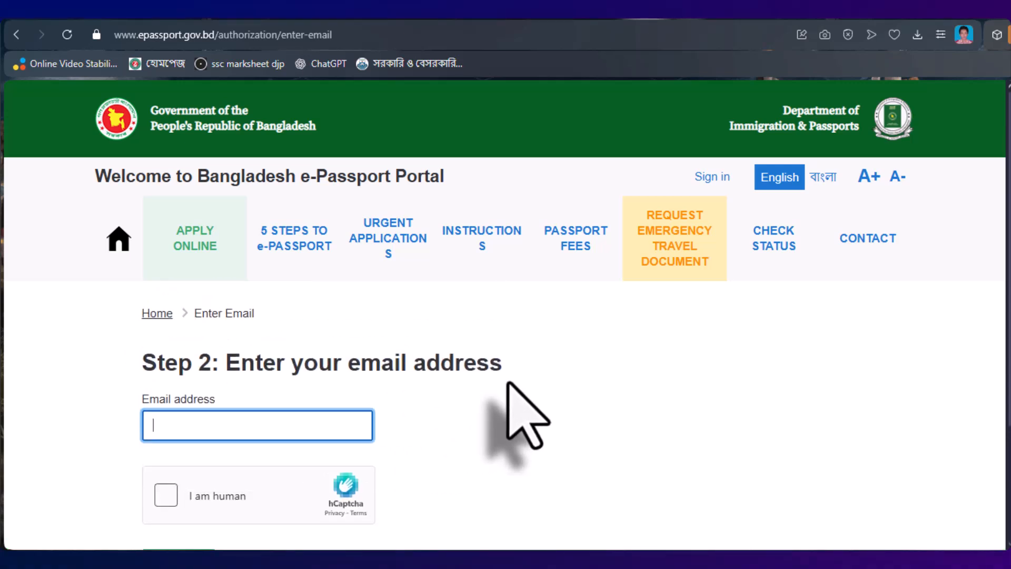
type("h")
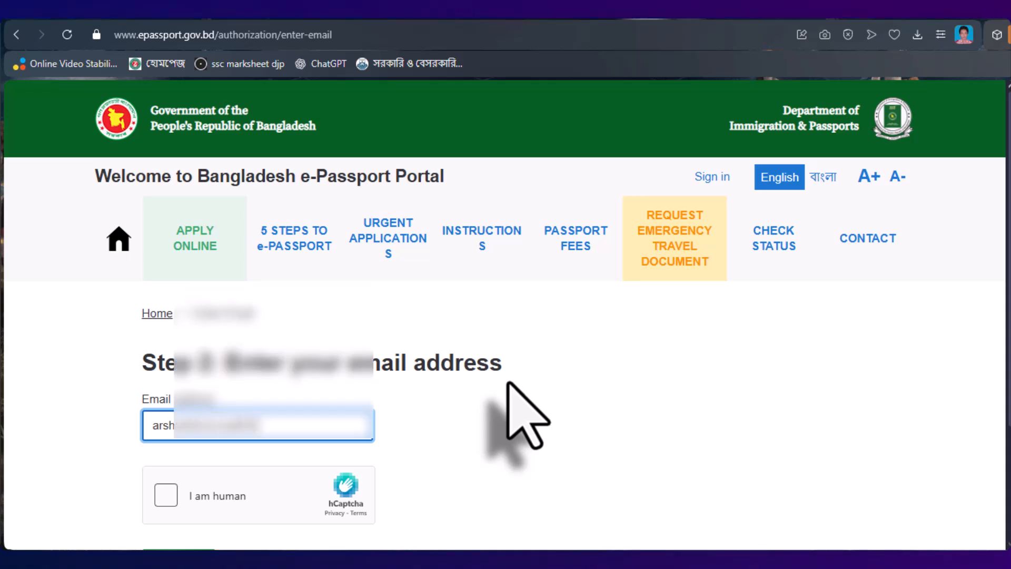
scroll(474, 411, "down", 2)
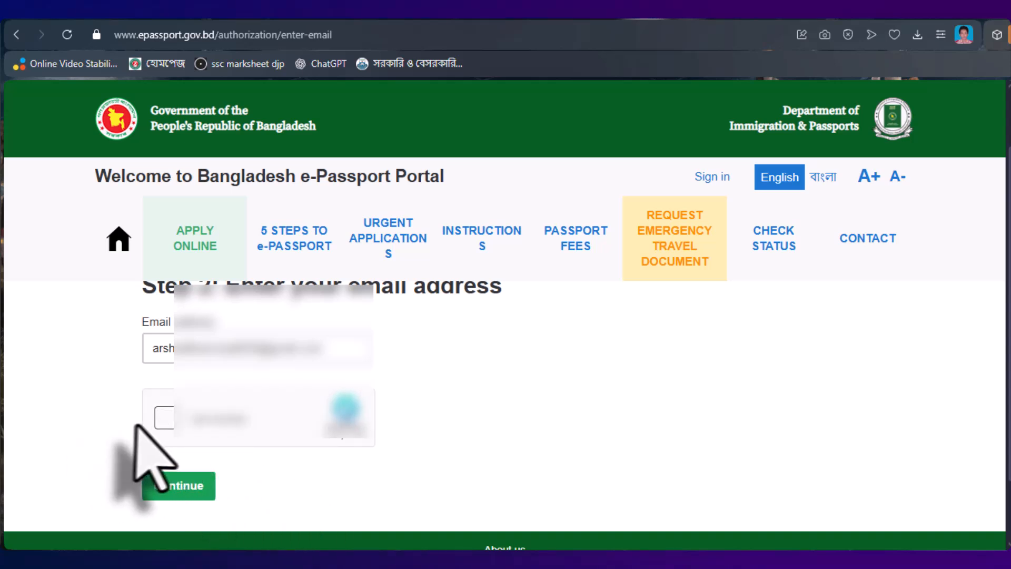
left_click(164, 417)
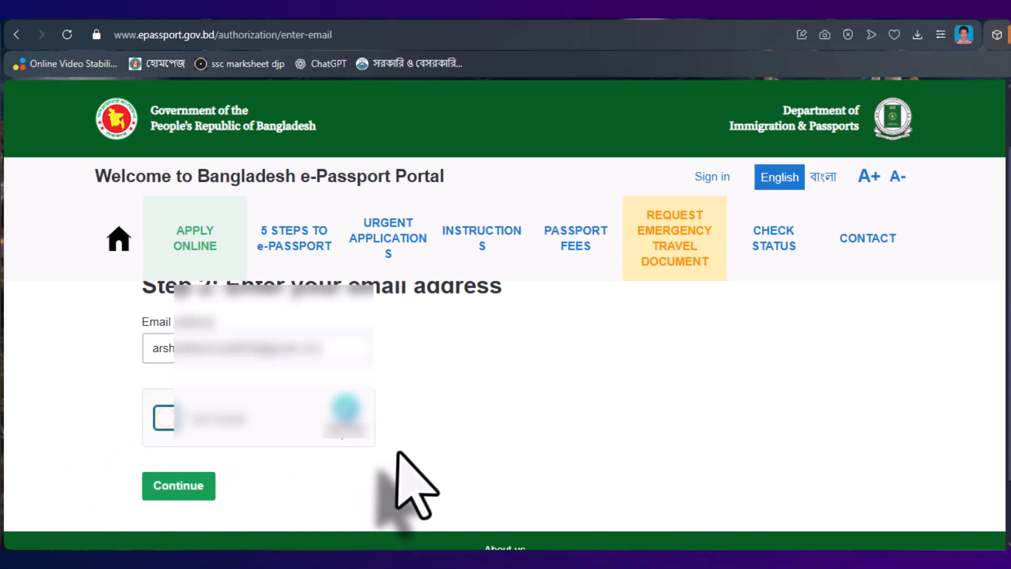
left_click(179, 486)
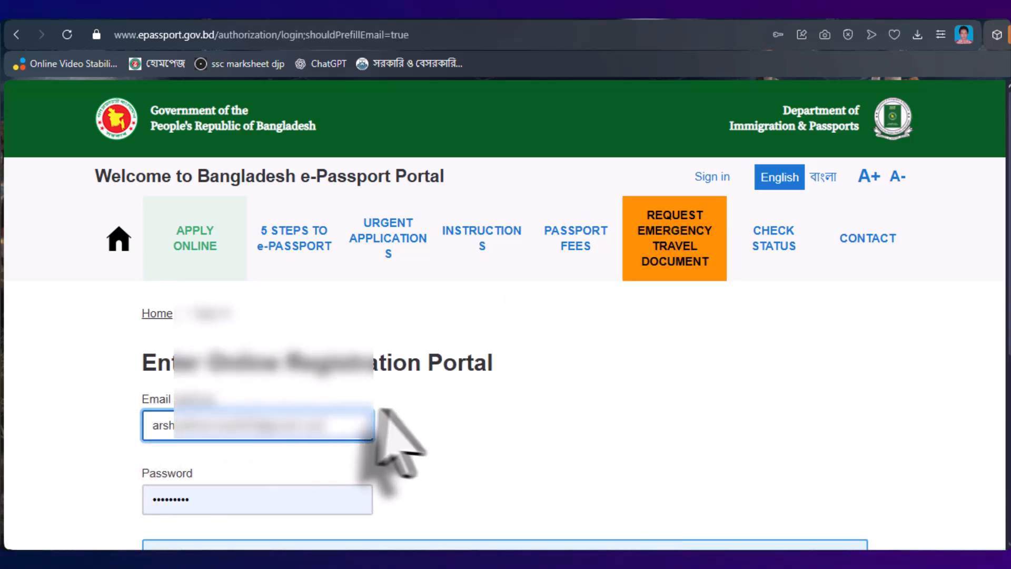
- Enter the account password, pass the hCaptcha check, and sign in
scroll(495, 384, "down", 1)
scroll(502, 375, "down", 4)
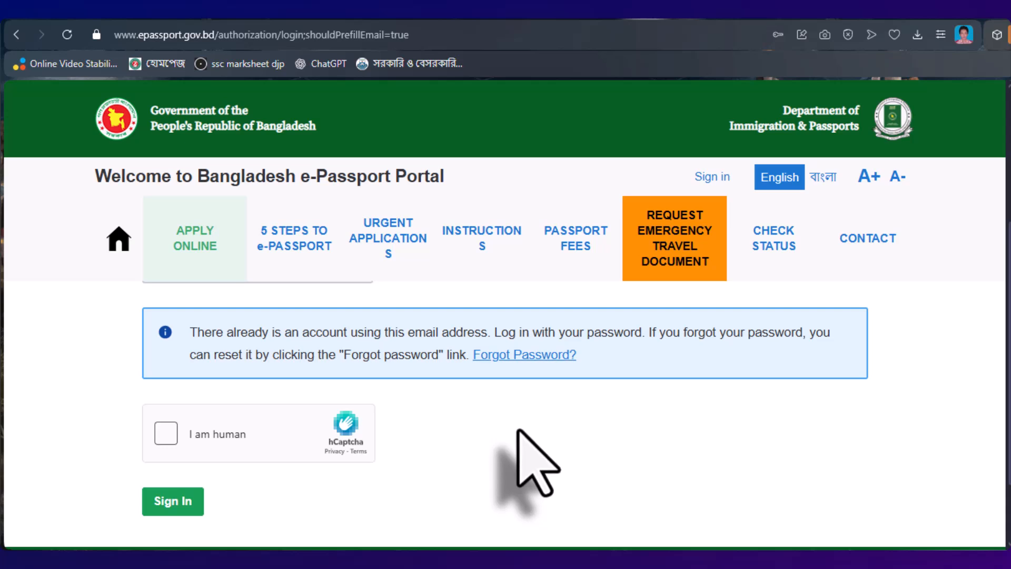
scroll(537, 416, "up", 3)
scroll(574, 397, "down", 2)
scroll(490, 358, "up", 2)
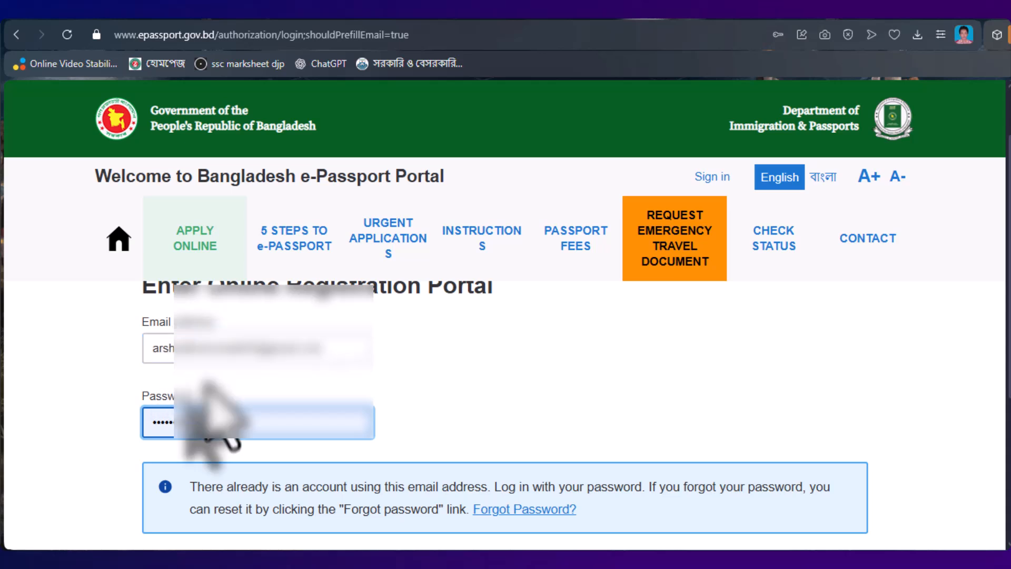
scroll(346, 417, "down", 2)
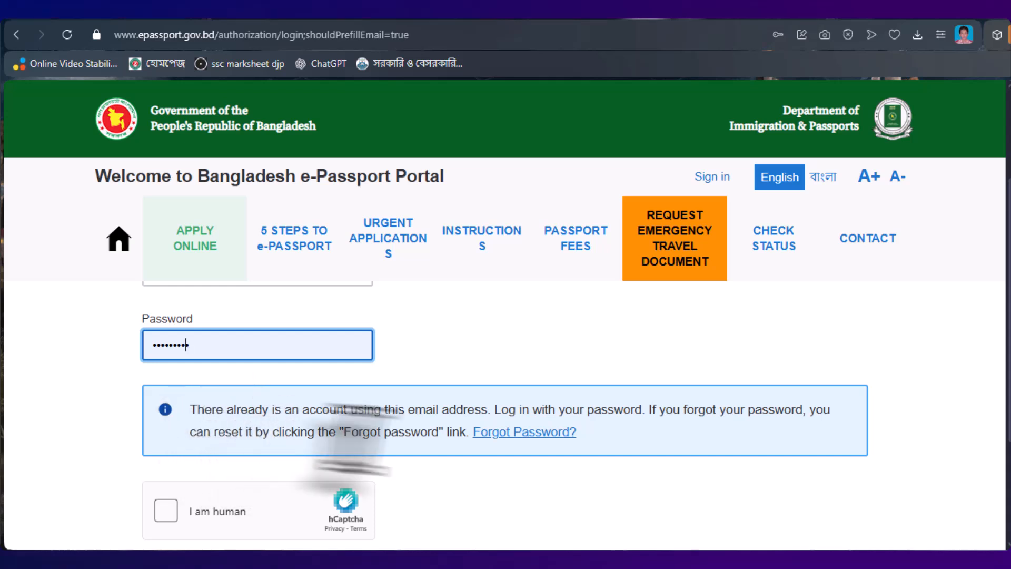
scroll(431, 446, "down", 2)
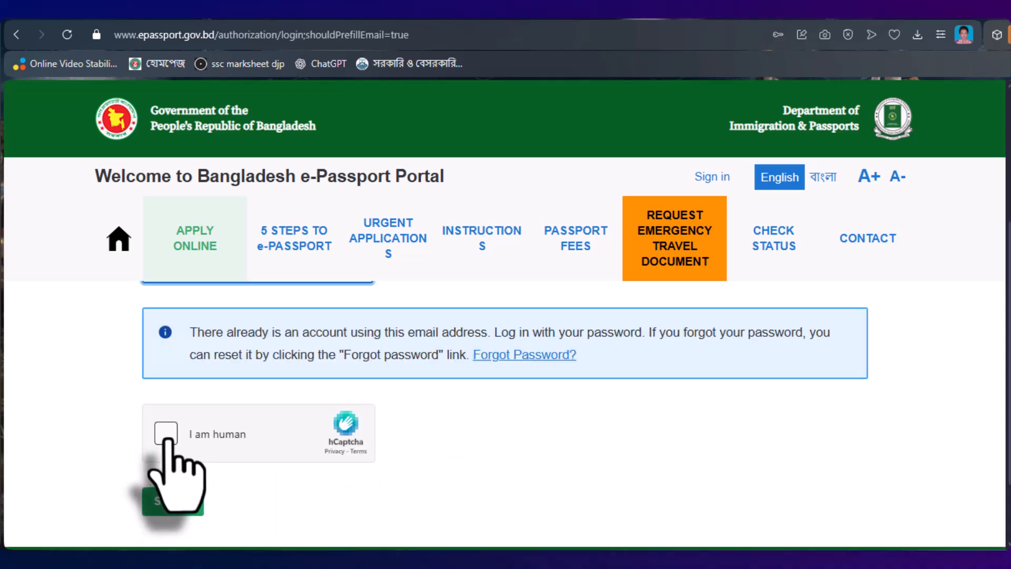
left_click(166, 434)
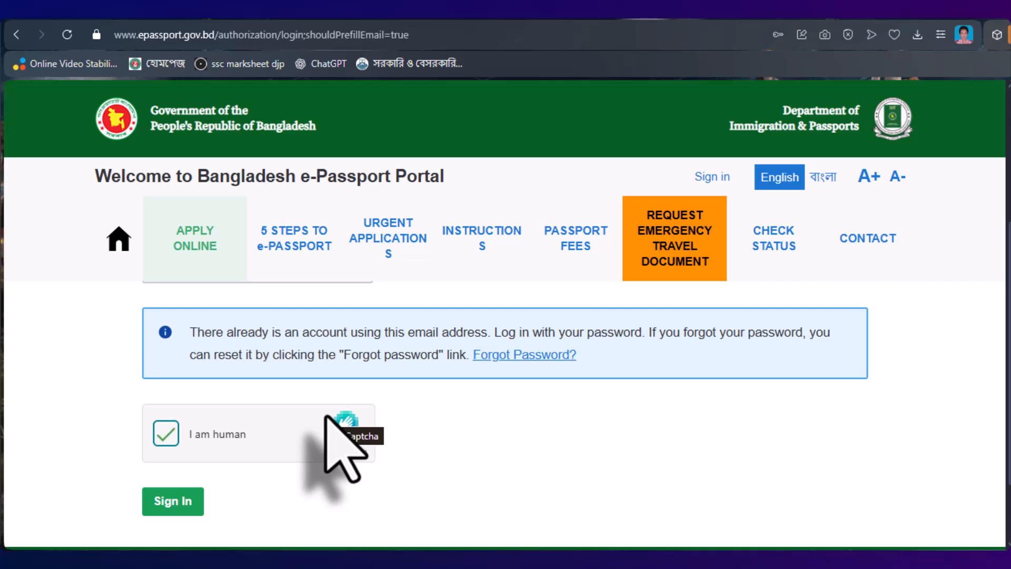
left_click(174, 501)
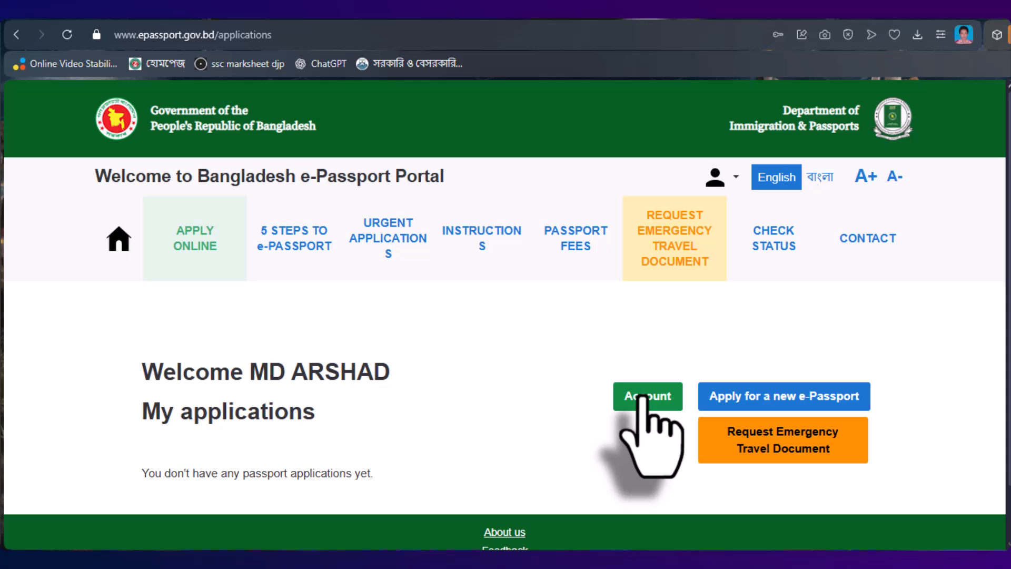
- Check the Account page, then begin a new e-Passport application
left_click(644, 399)
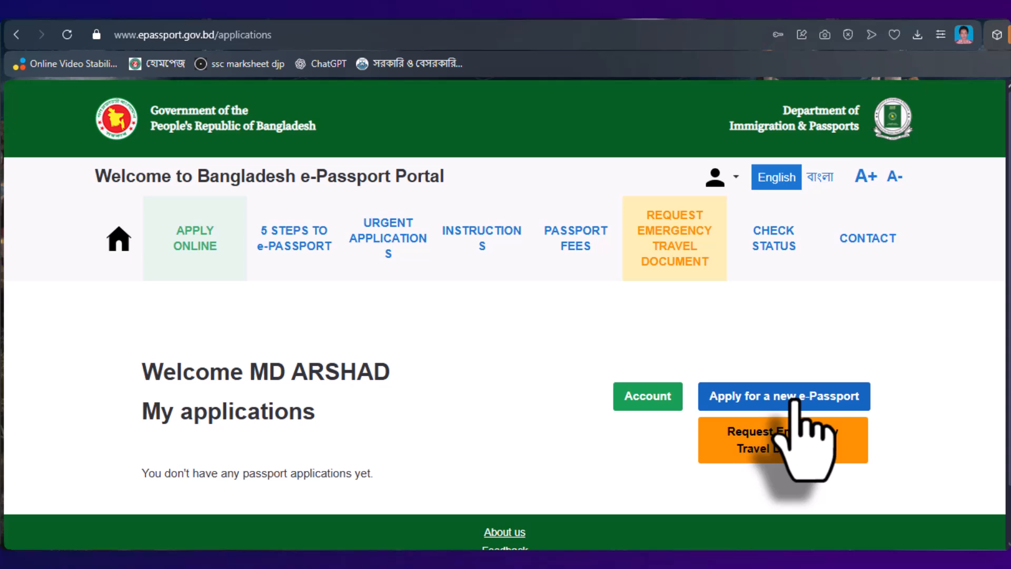
left_click(795, 401)
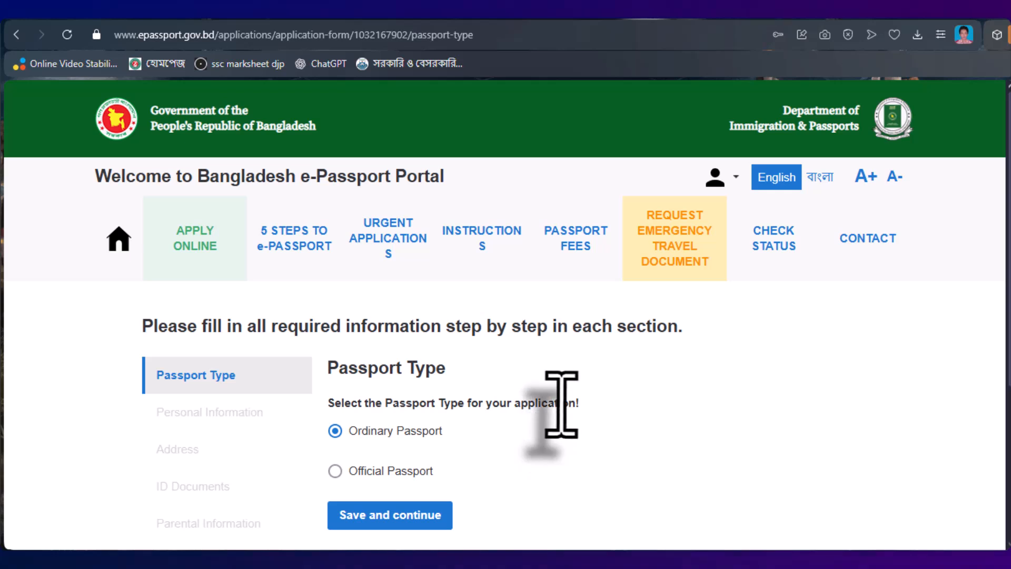
- Select Ordinary Passport as the passport type
scroll(559, 402, "down", 1)
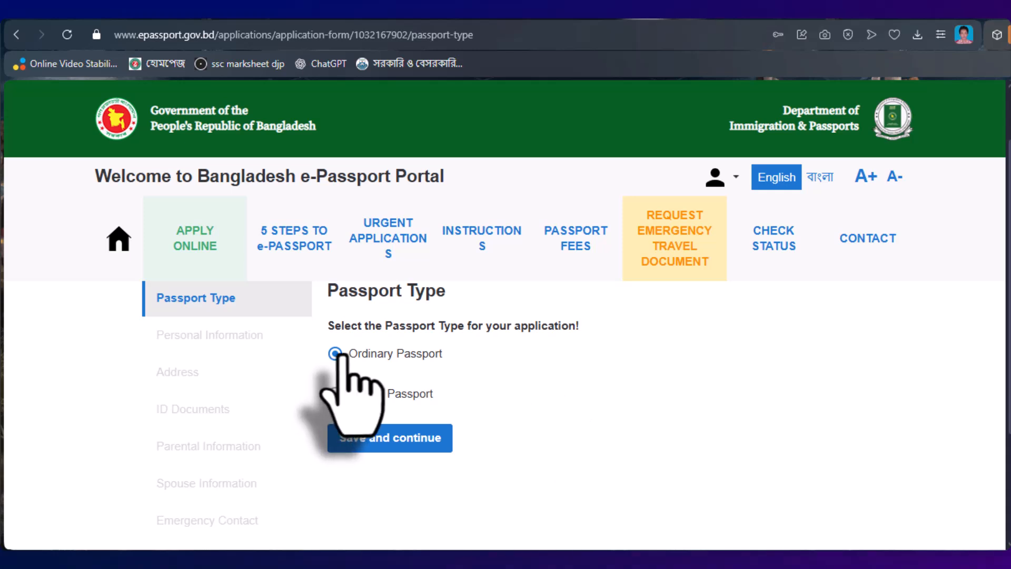
left_click(335, 353)
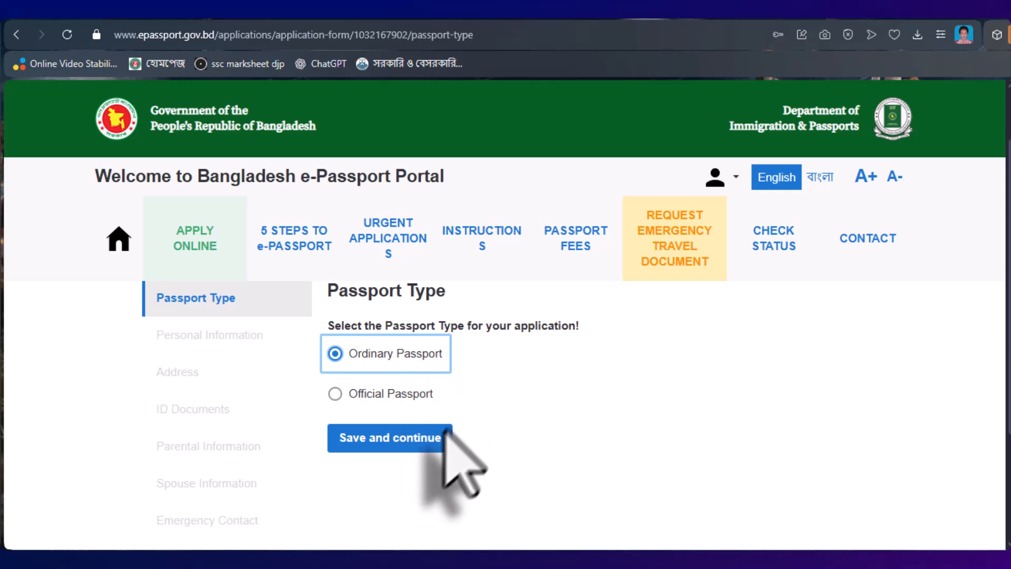
- Save the passport type, mark the application as for myself, and set gender MALE
left_click(355, 439)
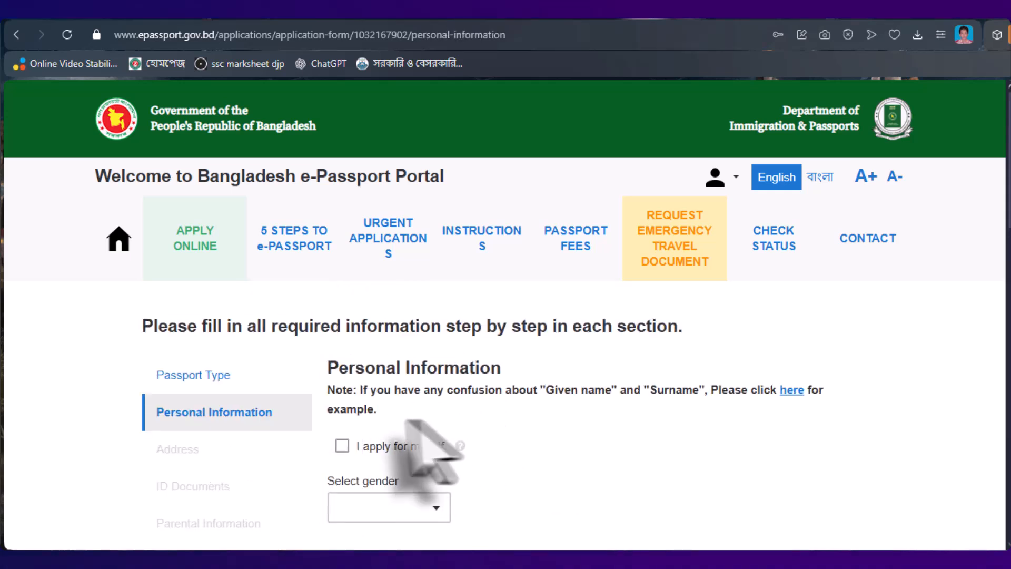
scroll(429, 440, "down", 1)
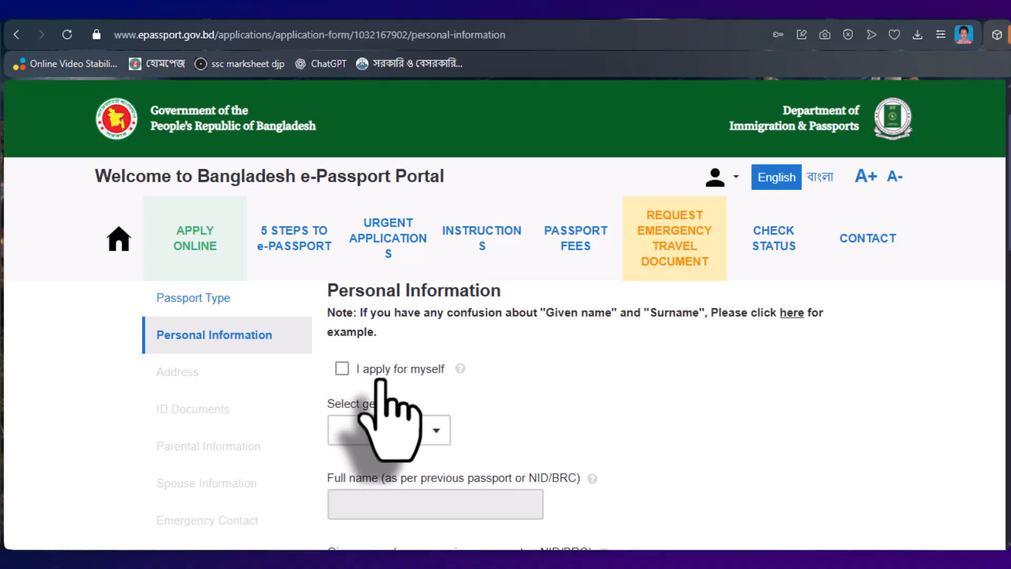
left_click(342, 368)
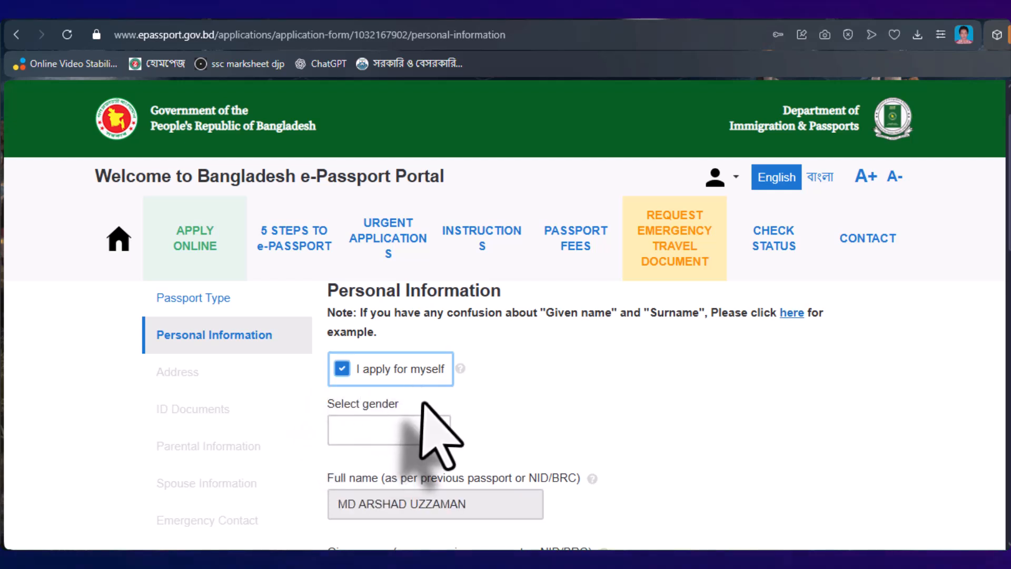
scroll(426, 429, "down", 2)
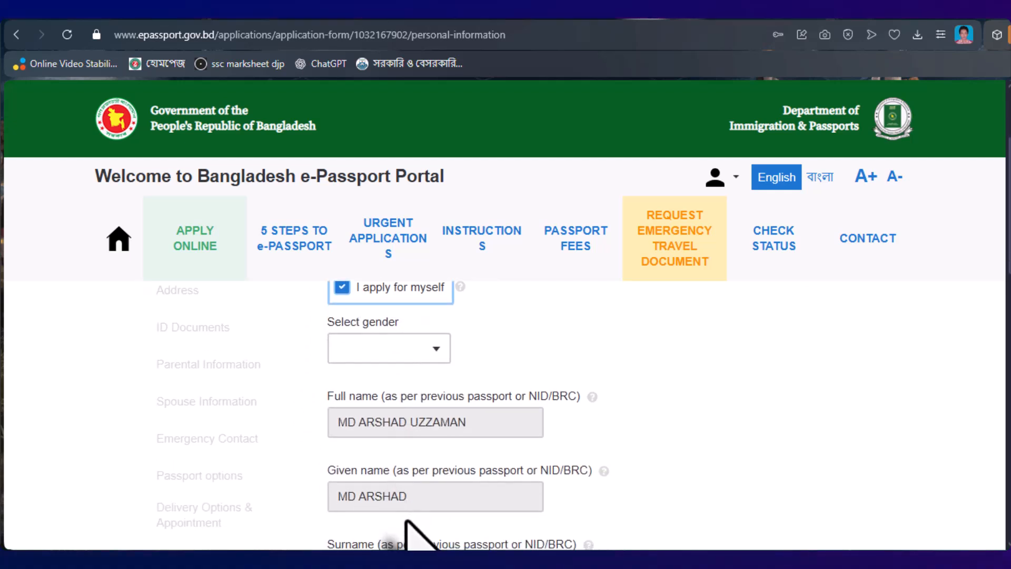
scroll(400, 485, "down", 2)
scroll(474, 464, "up", 4)
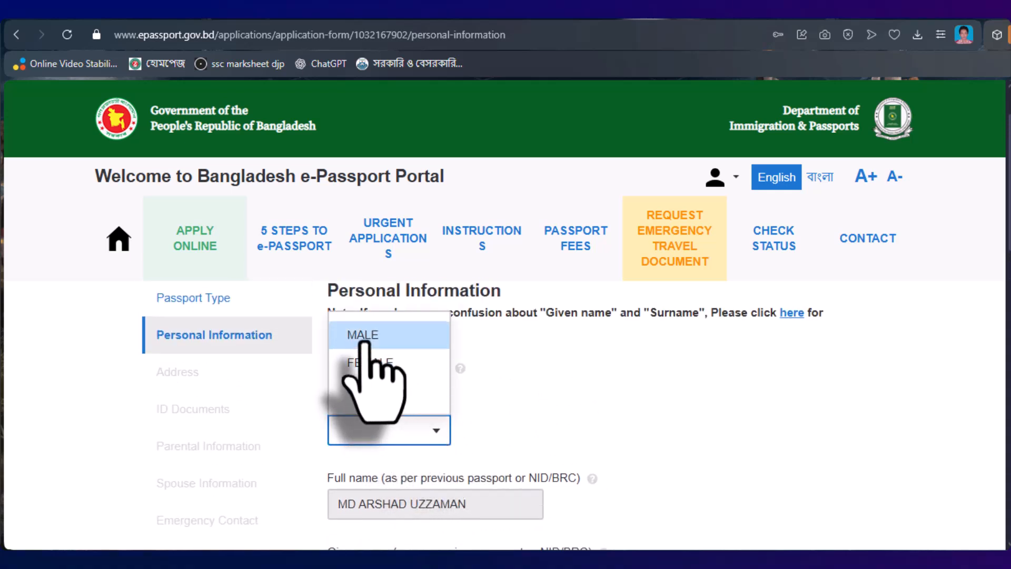
left_click(363, 335)
scroll(526, 474, "down", 4)
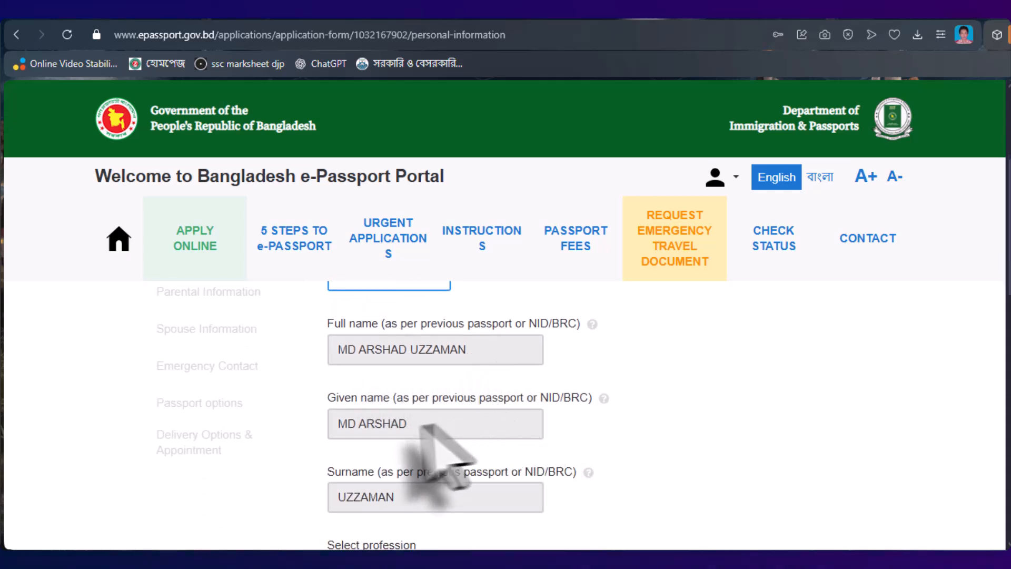
scroll(474, 430, "down", 3)
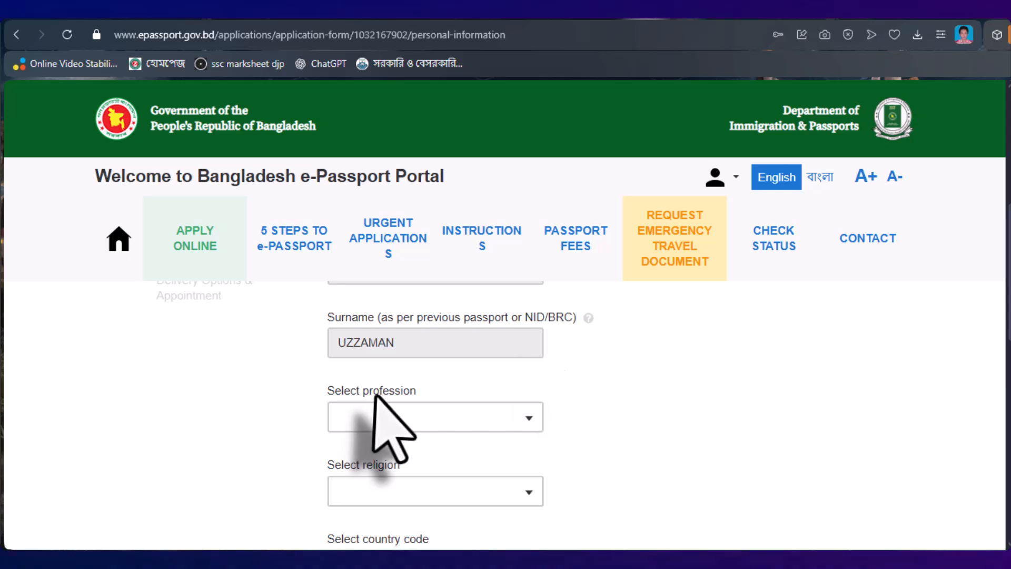
- Set profession to STUDENT and religion to ISLAM
left_click(526, 419)
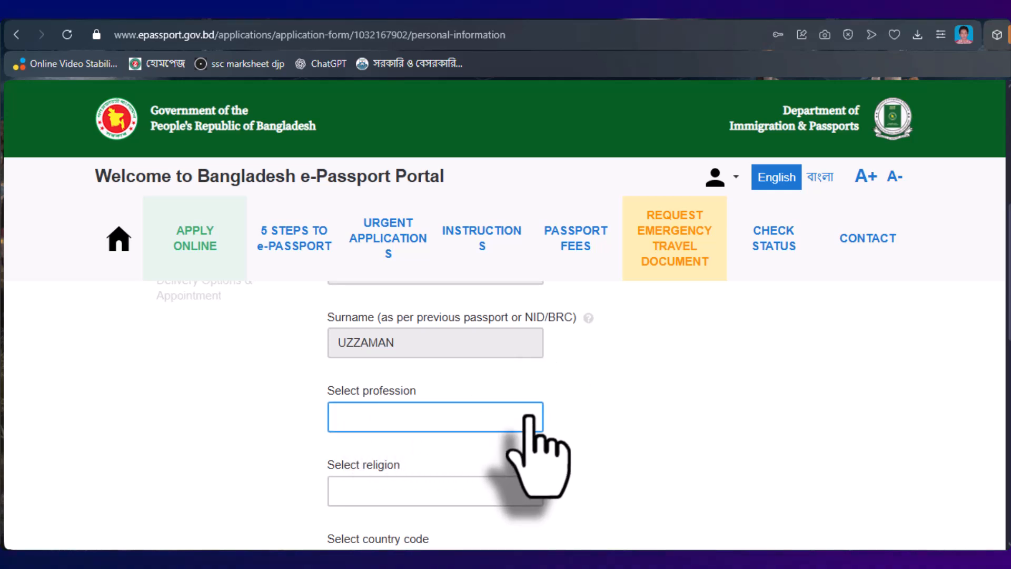
left_click(394, 372)
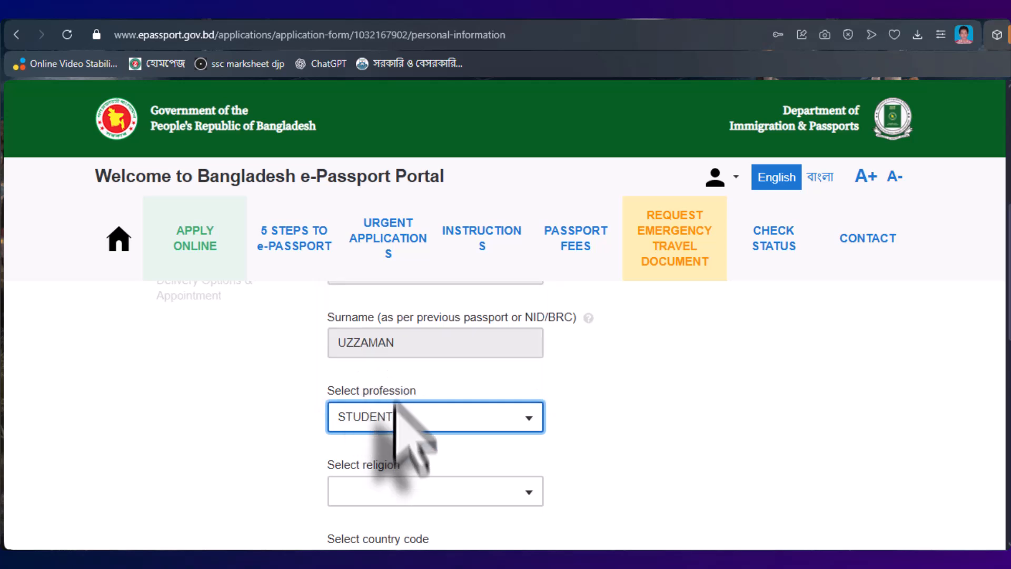
scroll(537, 453, "down", 3)
left_click(525, 336)
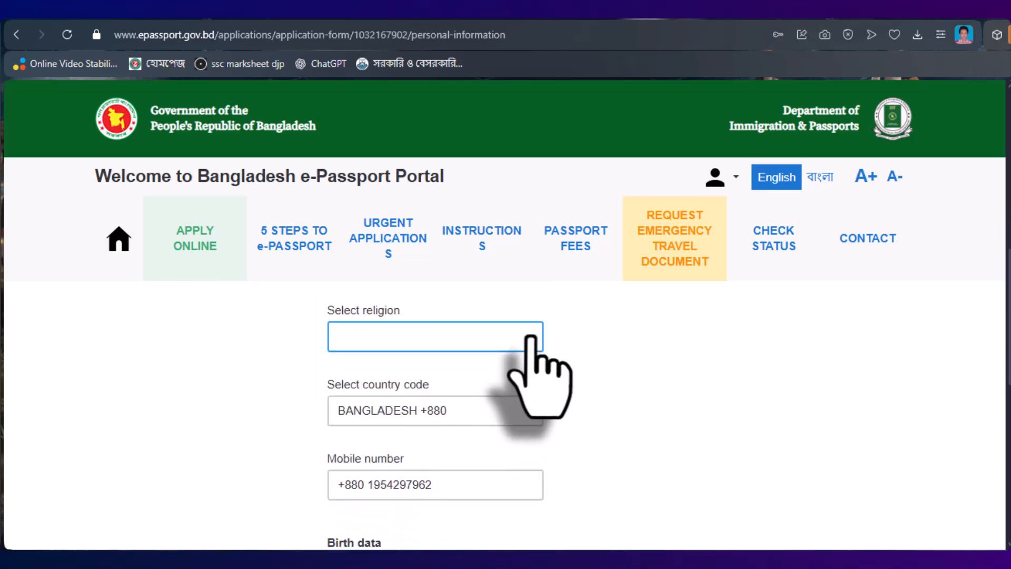
scroll(548, 348, "up", 3)
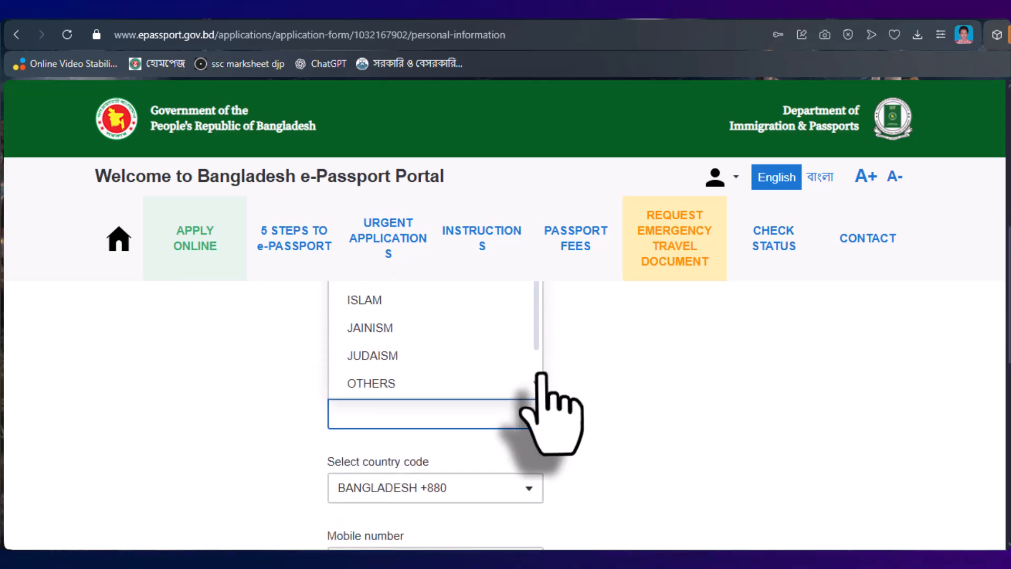
left_click(363, 381)
scroll(543, 379, "down", 5)
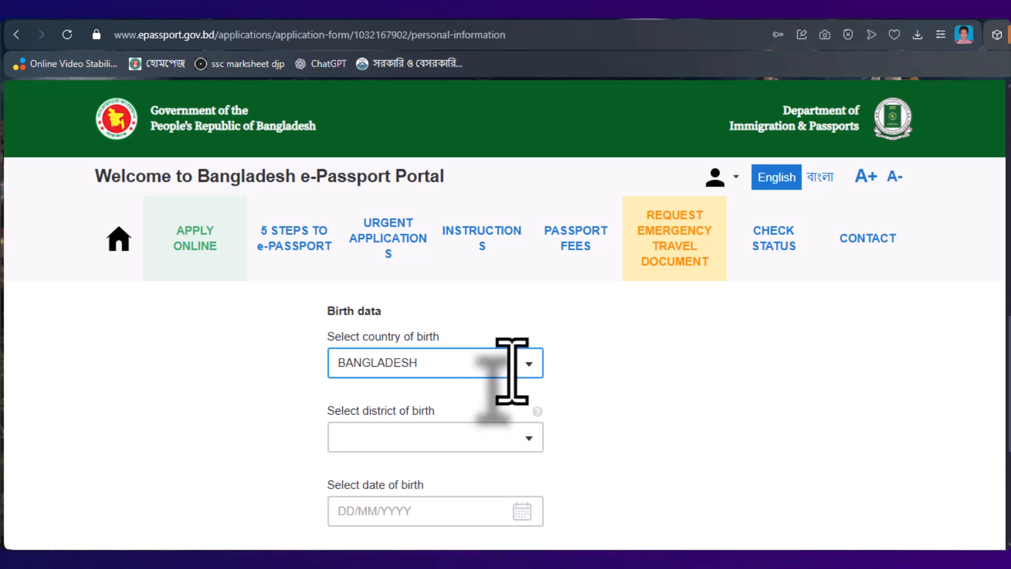
scroll(511, 371, "down", 2)
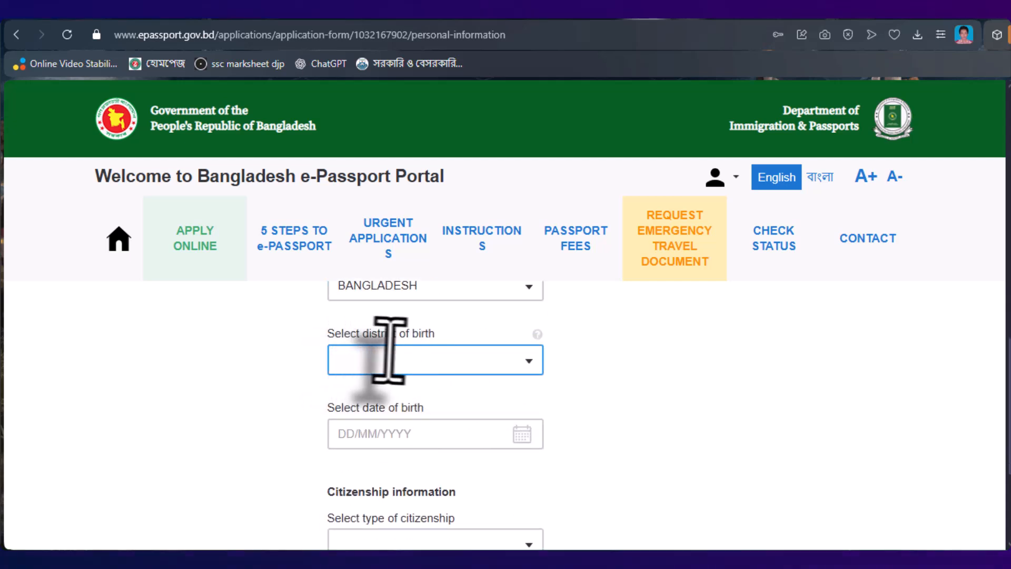
scroll(523, 346, "up", 2)
- Set district of birth NILPHAMARI with citizenship BY BIRTH, and save Personal Information
left_click(444, 520)
type("NI")
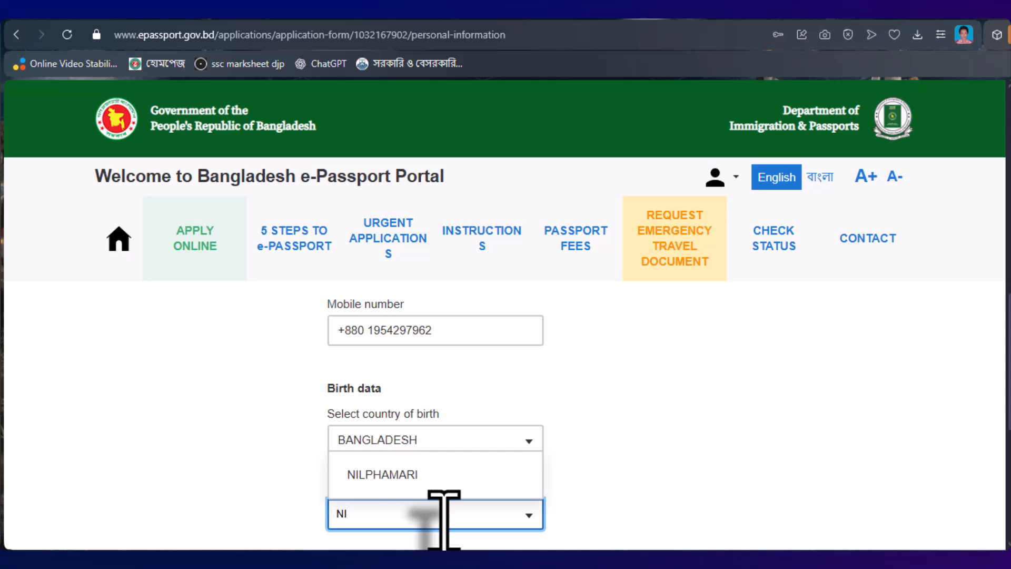
key("BackSpace")
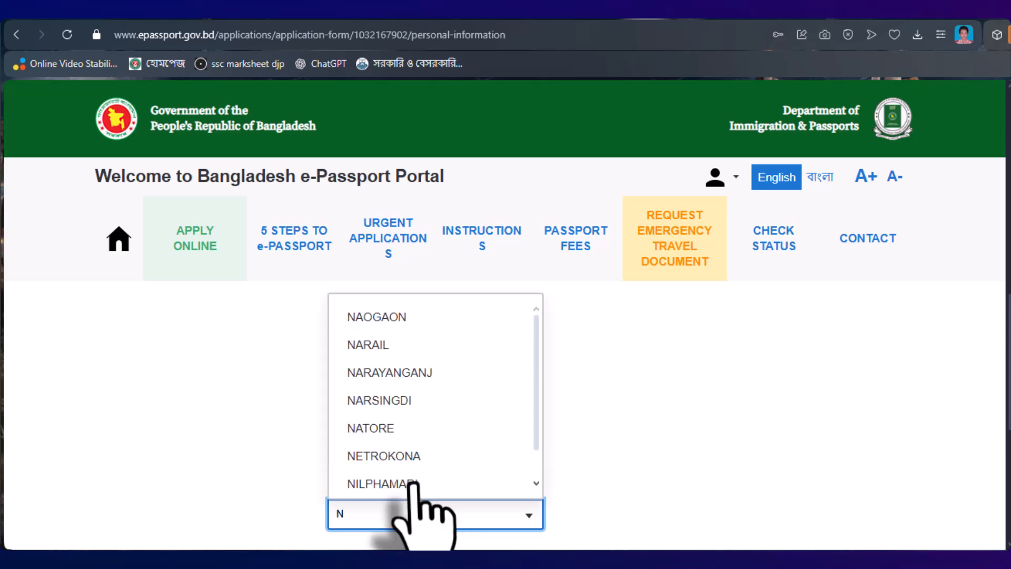
left_click(416, 488)
scroll(606, 453, "down", 2)
scroll(601, 445, "down", 2)
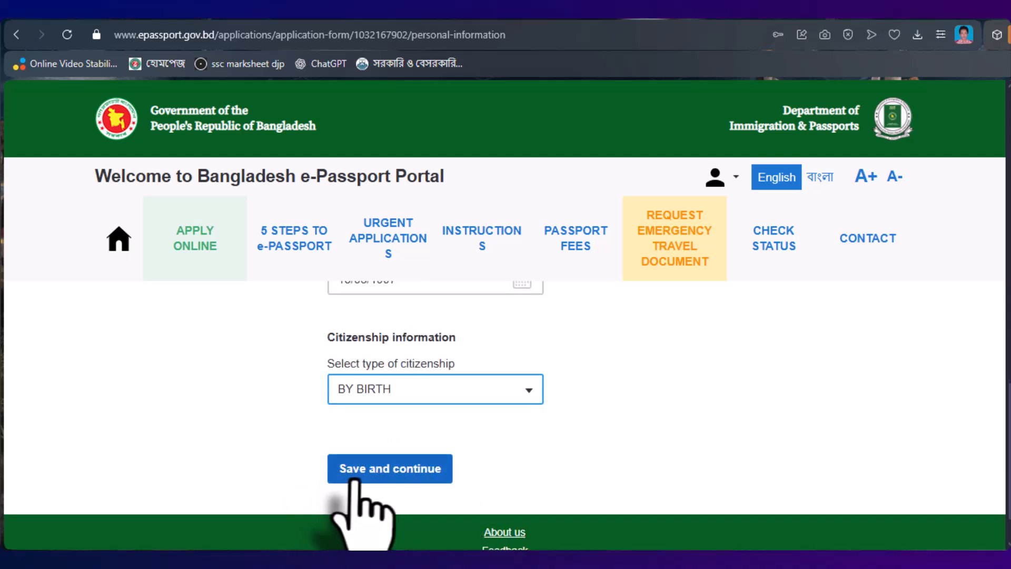
left_click(414, 470)
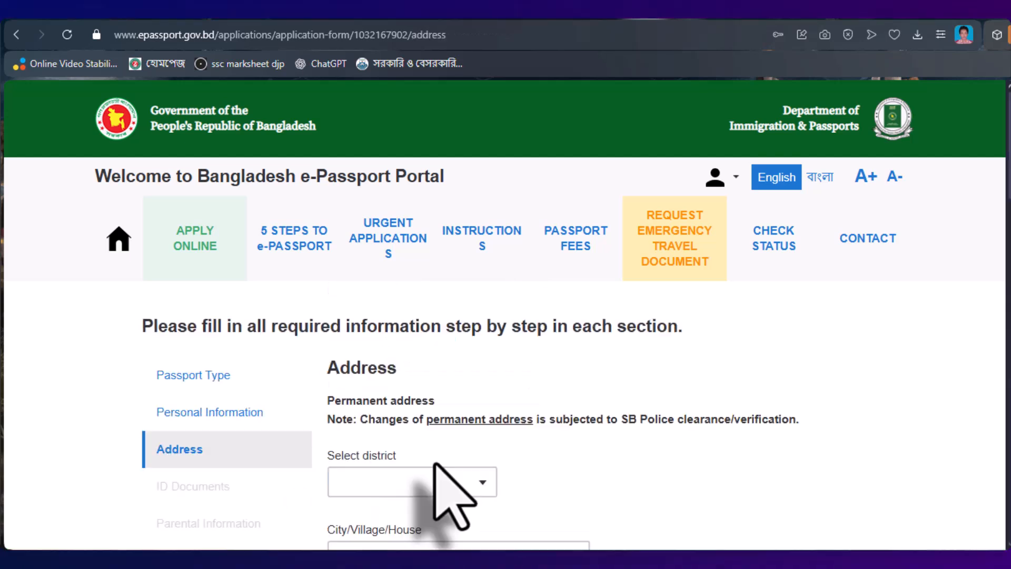
- Select NILPHAMARI as the permanent address district and enter the village and road details
scroll(459, 447, "down", 2)
left_click(479, 408)
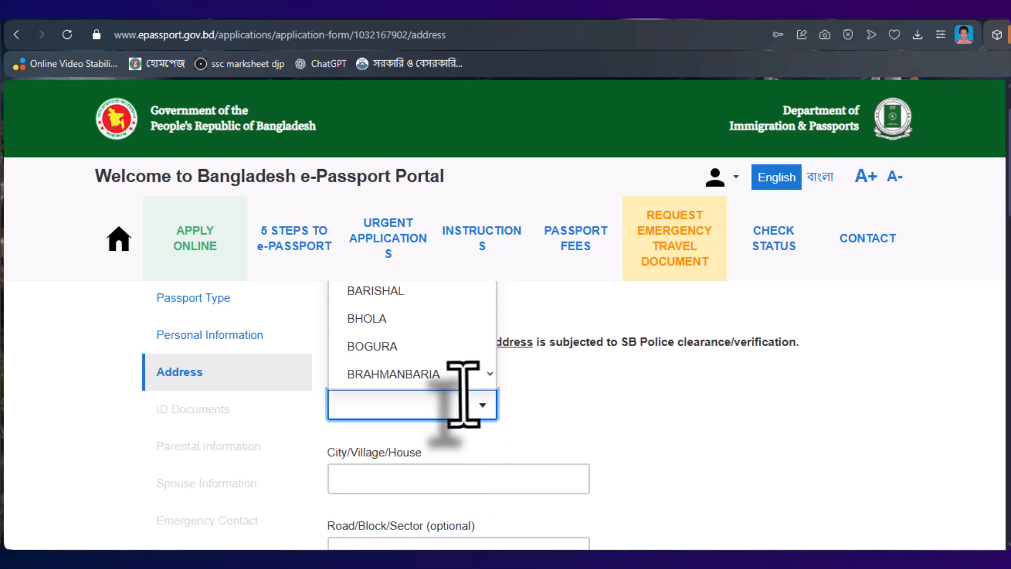
type("nil")
key("Return")
scroll(657, 402, "down", 2)
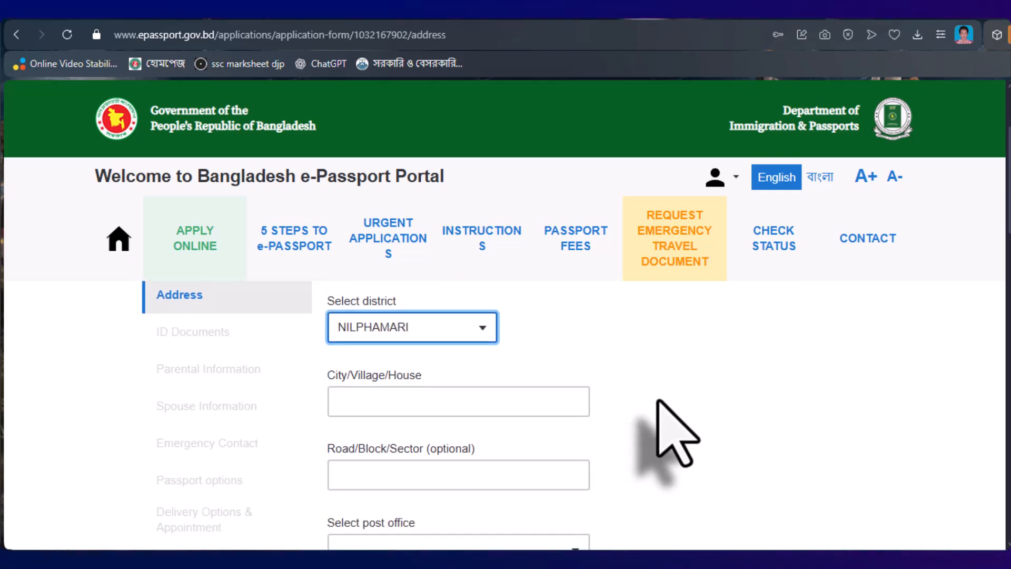
scroll(676, 432, "down", 2)
left_click(373, 398)
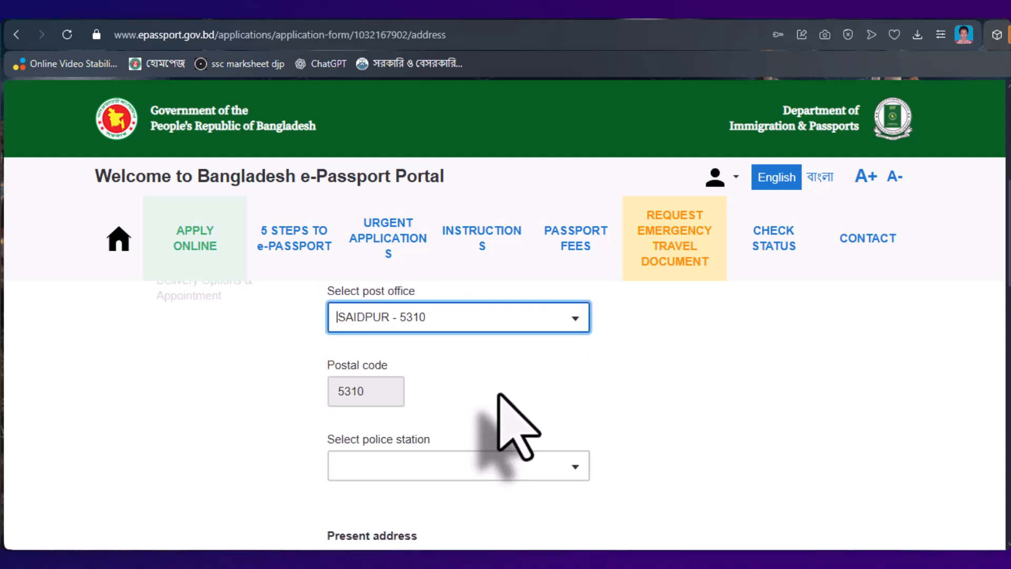
- Set the post office to SAIDPUR - 5310 and the police station to SAIDPUR
scroll(474, 411, "down", 1)
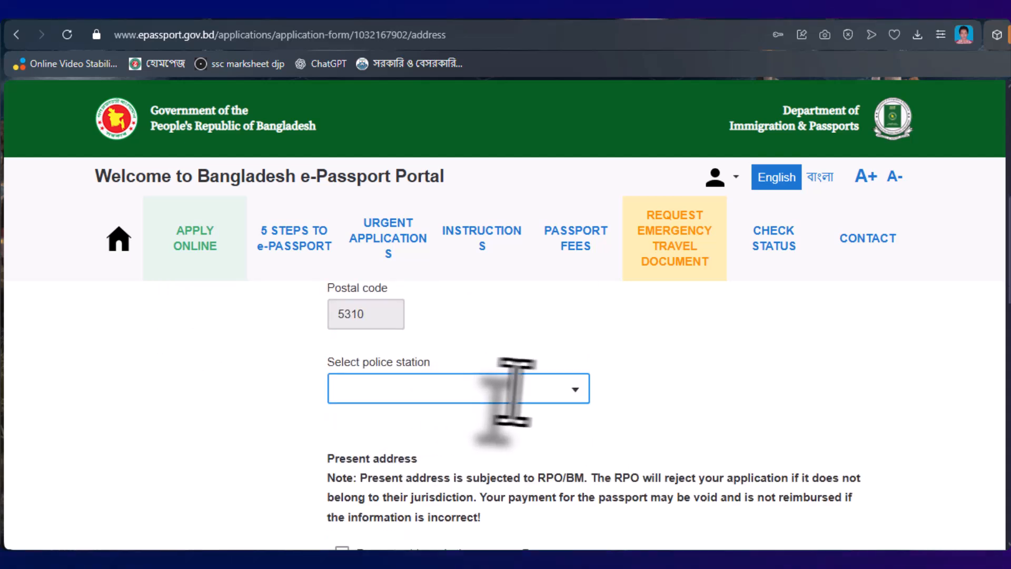
left_click(572, 393)
scroll(571, 400, "up", 1)
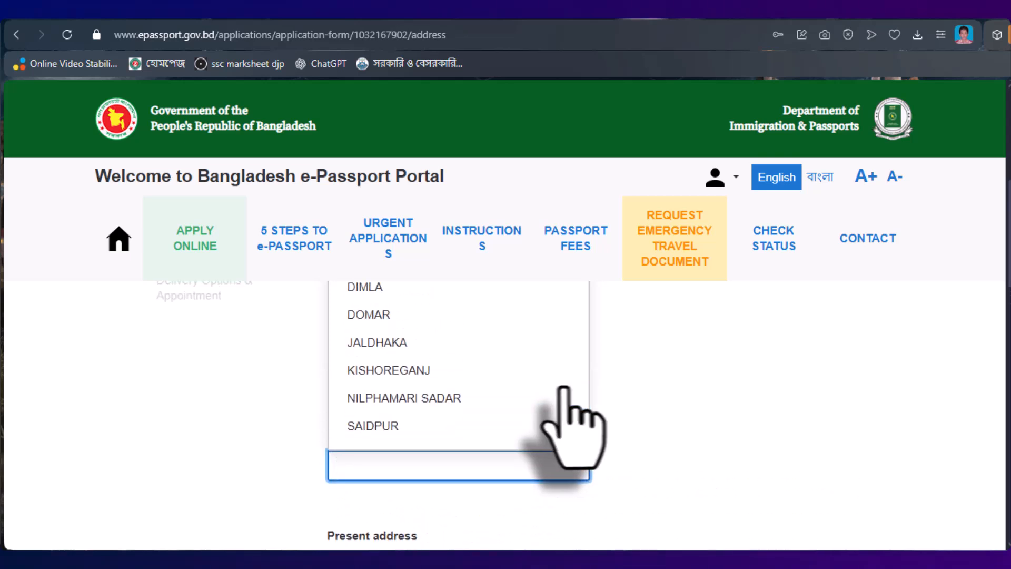
left_click(357, 426)
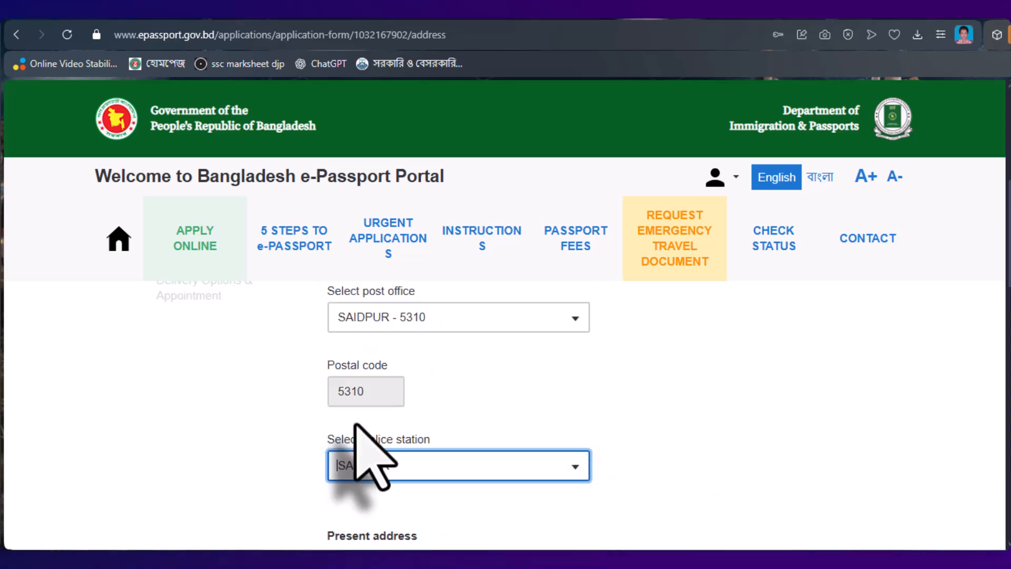
scroll(361, 458, "down", 1)
scroll(482, 425, "down", 2)
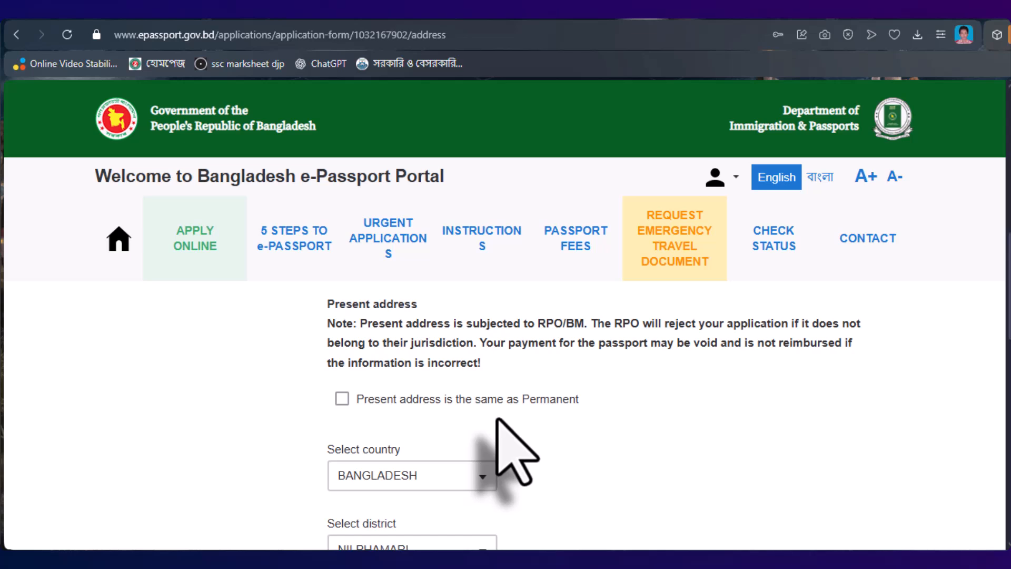
- Mark the present address as the same as the permanent address and save the Address step
scroll(497, 418, "down", 1)
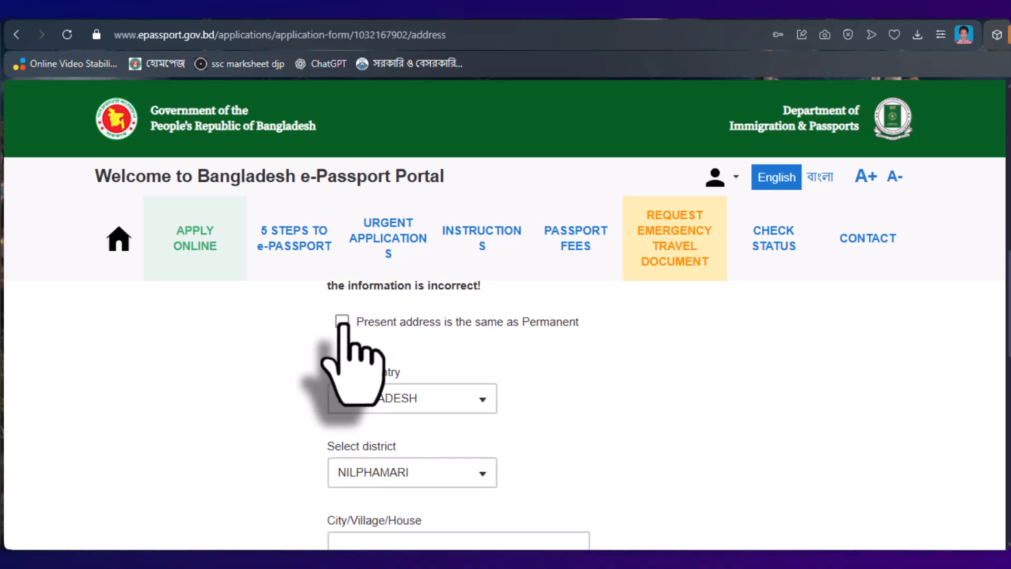
left_click(343, 321)
scroll(467, 402, "up", 1)
scroll(474, 411, "down", 1)
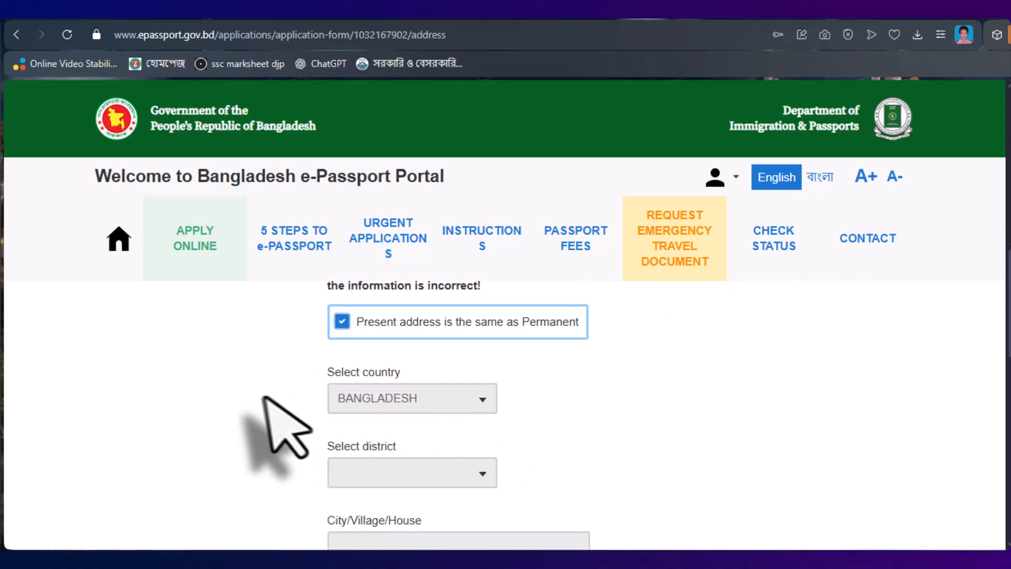
scroll(542, 429, "down", 7)
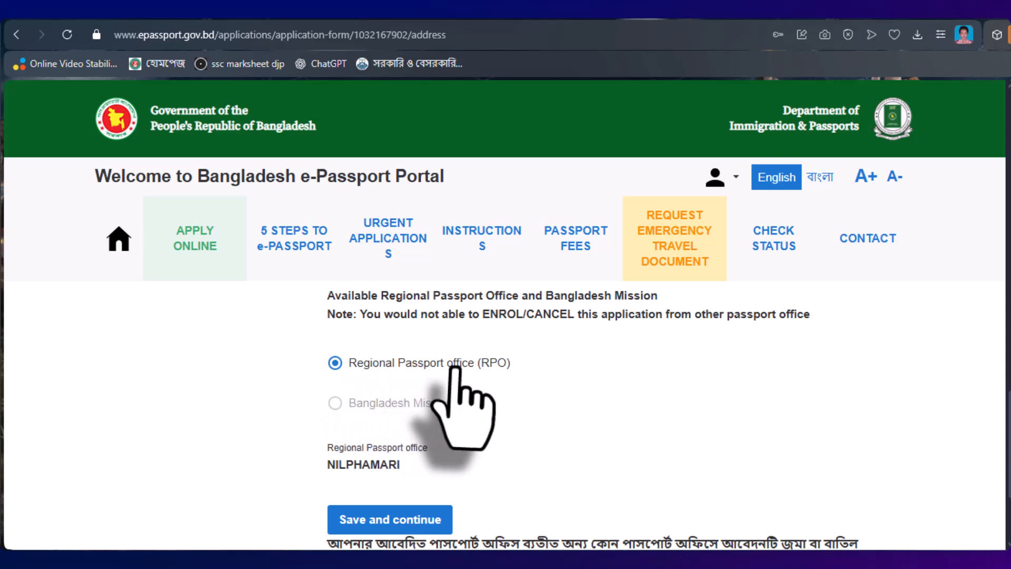
scroll(354, 485, "down", 3)
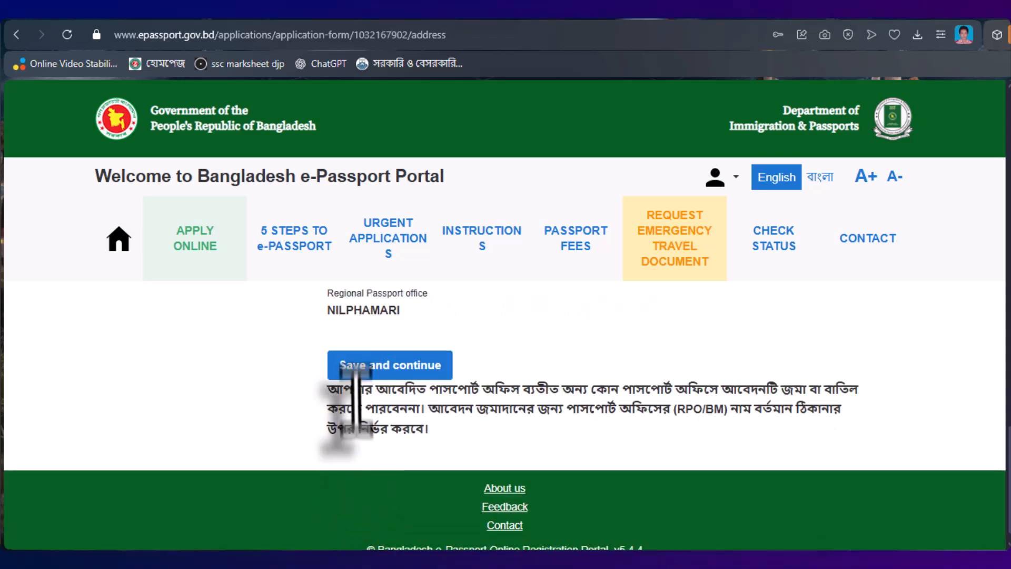
left_click(410, 365)
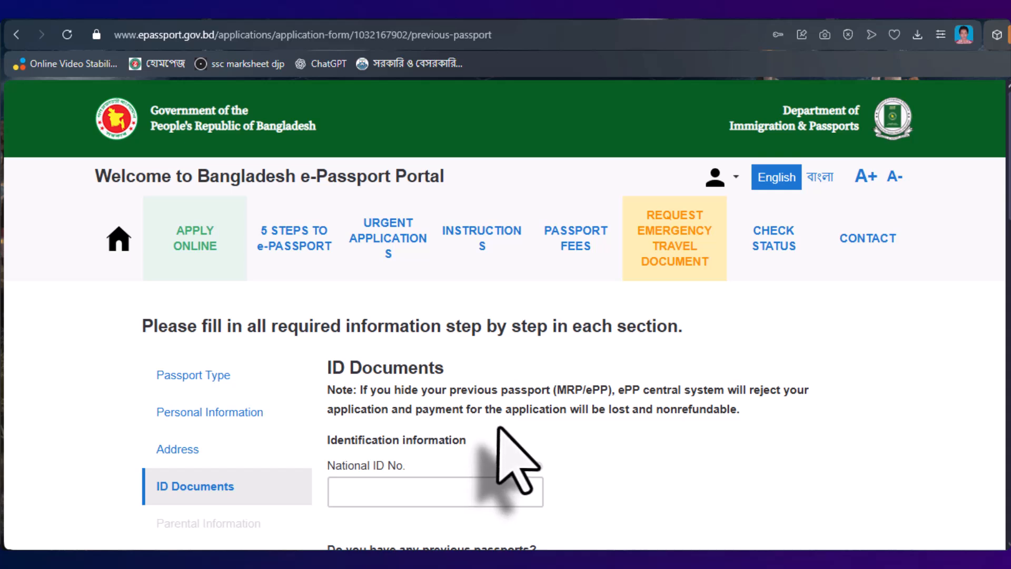
- Enter the applicant's National ID number until 'Data found in NID System' is shown
scroll(498, 429, "down", 2)
left_click(422, 416)
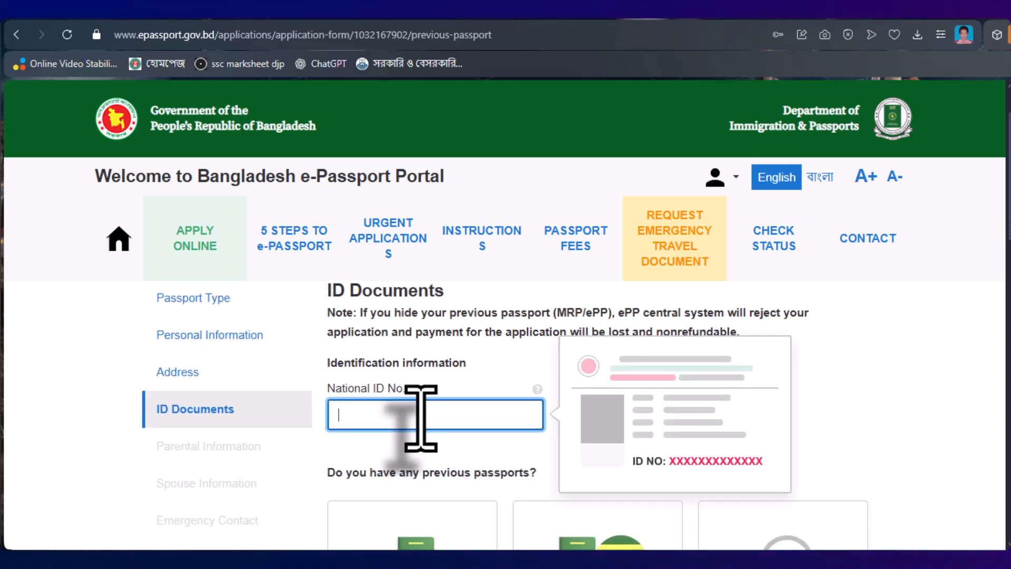
type("8")
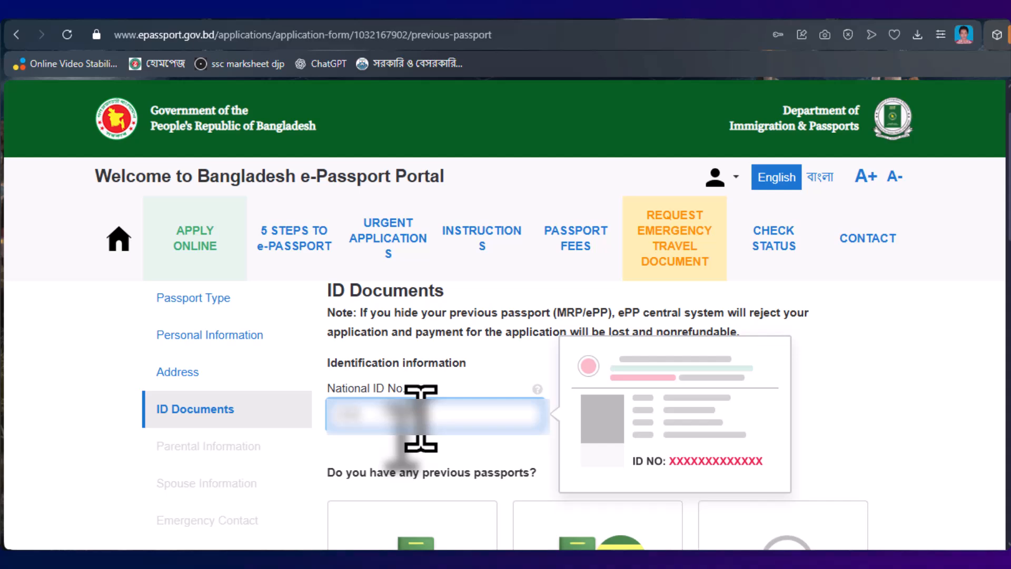
left_click(448, 454)
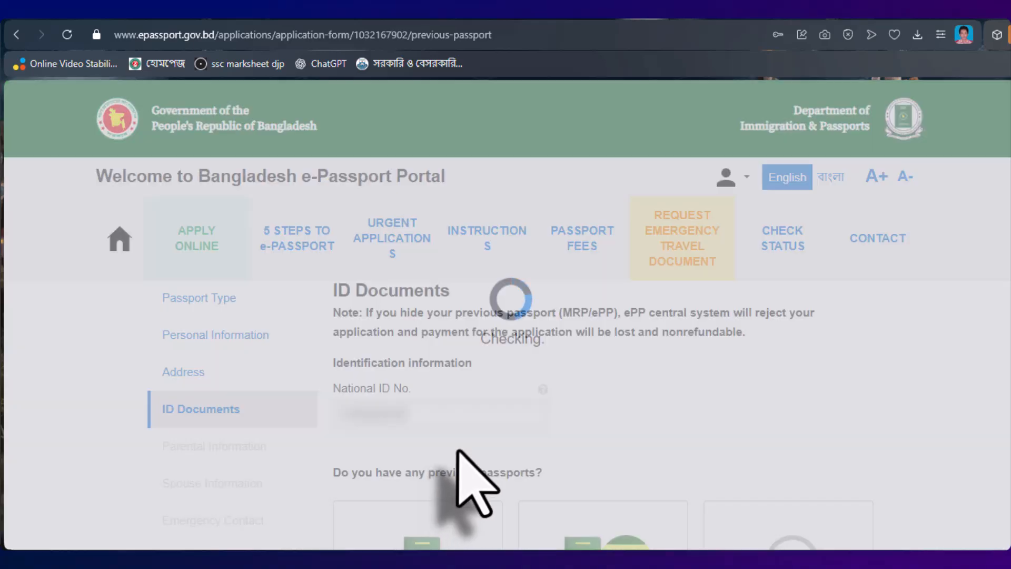
scroll(529, 474, "down", 2)
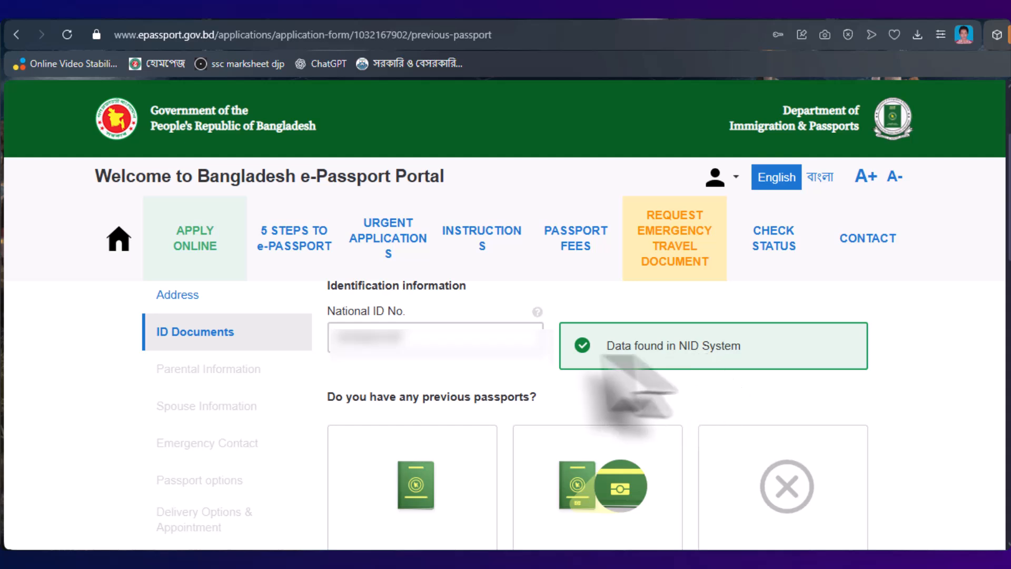
left_click(388, 345)
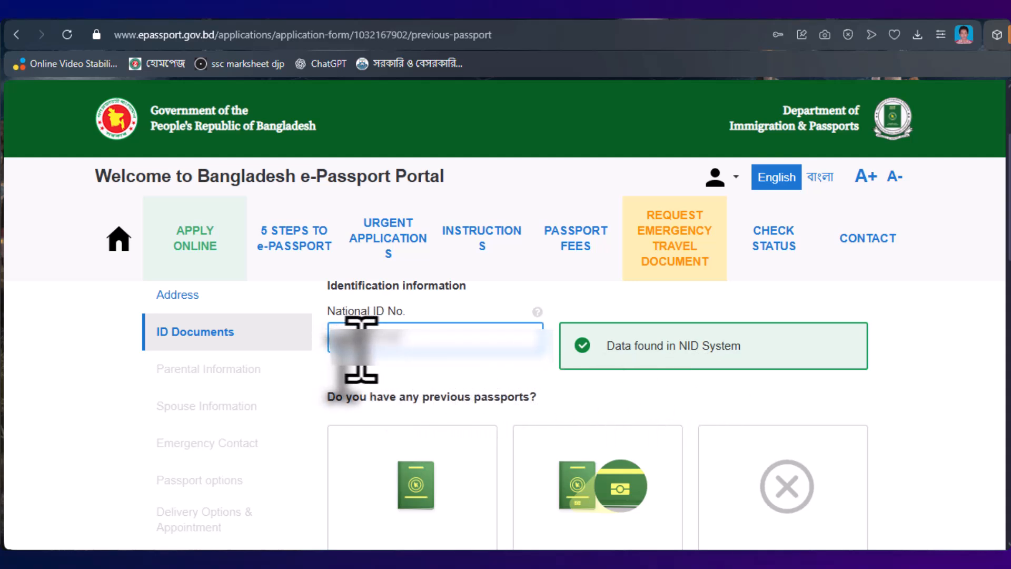
left_click(419, 371)
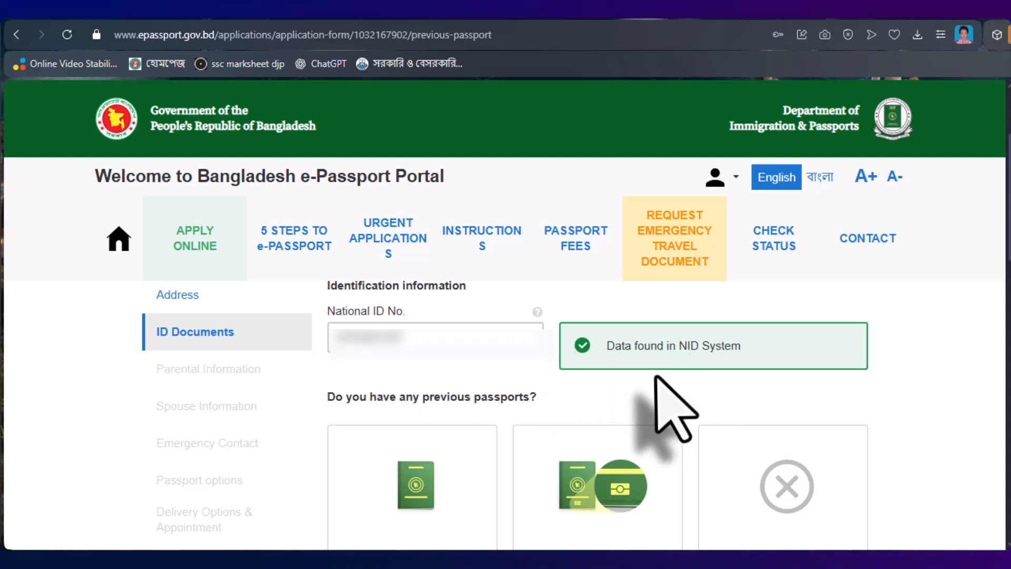
scroll(527, 400, "down", 3)
scroll(475, 410, "up", 2)
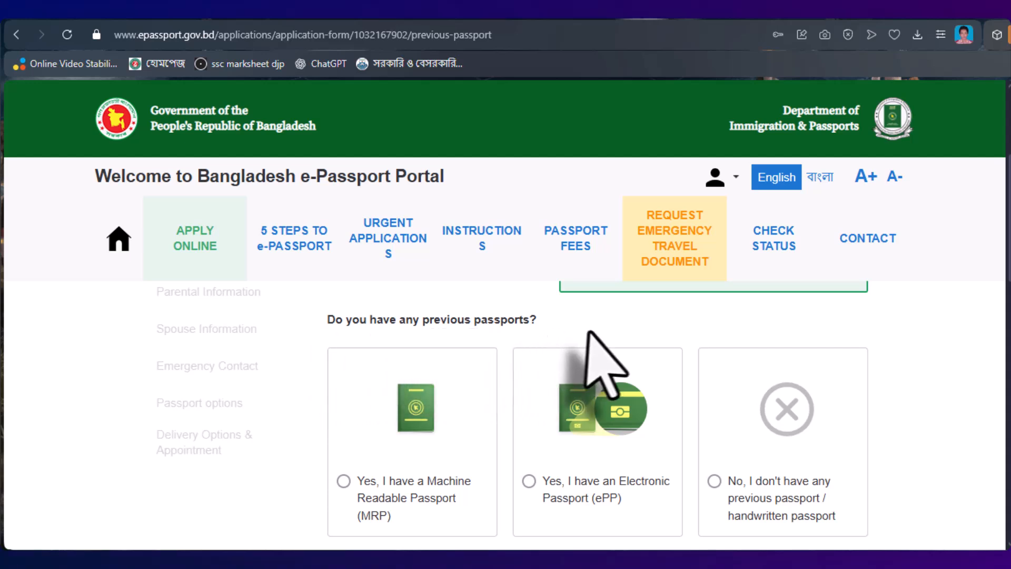
scroll(527, 380, "down", 1)
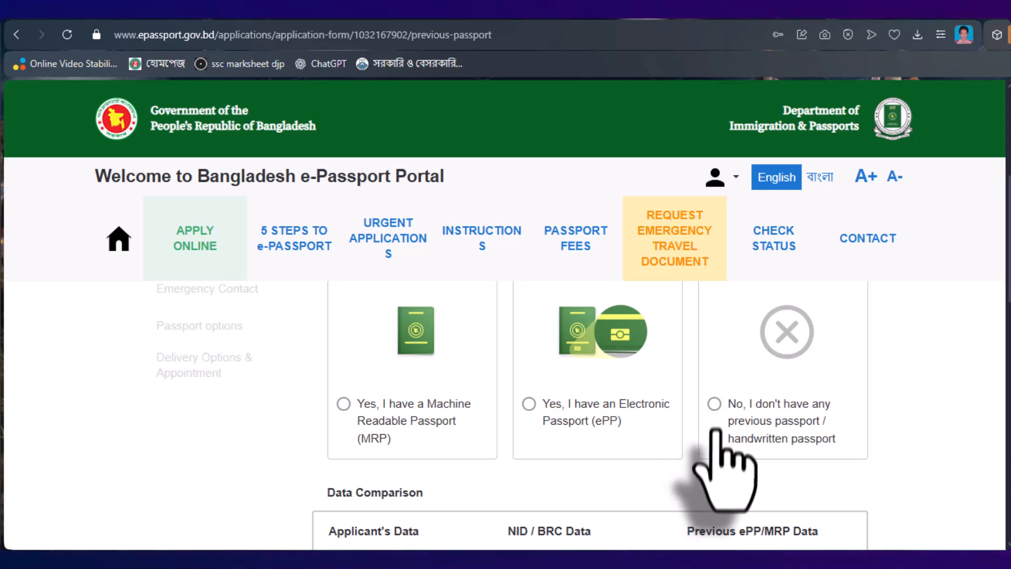
- Answer 'No, I don't have any previous passport', keep no foreign passport, and save
left_click(715, 402)
scroll(722, 437, "down", 5)
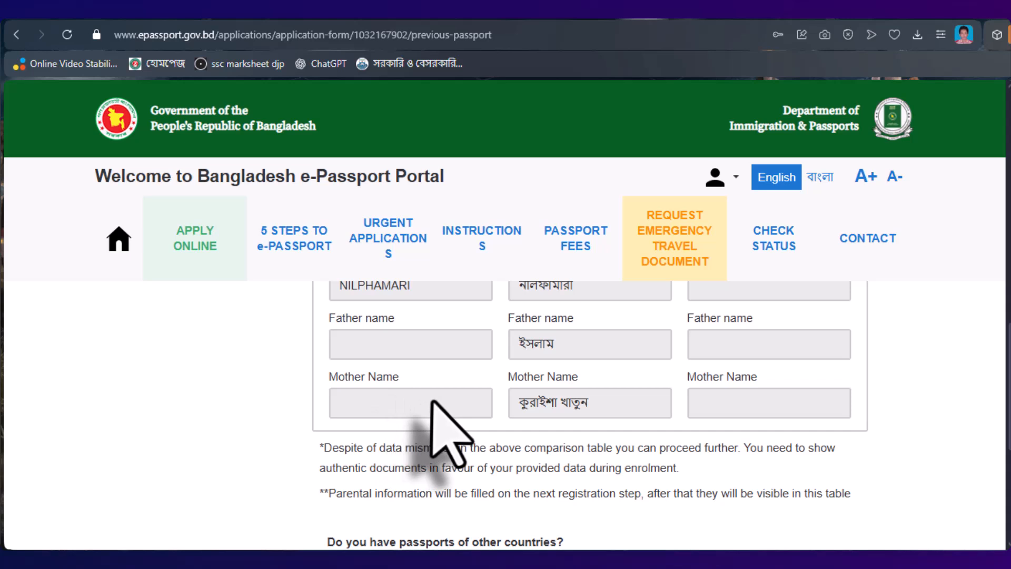
scroll(490, 390, "down", 2)
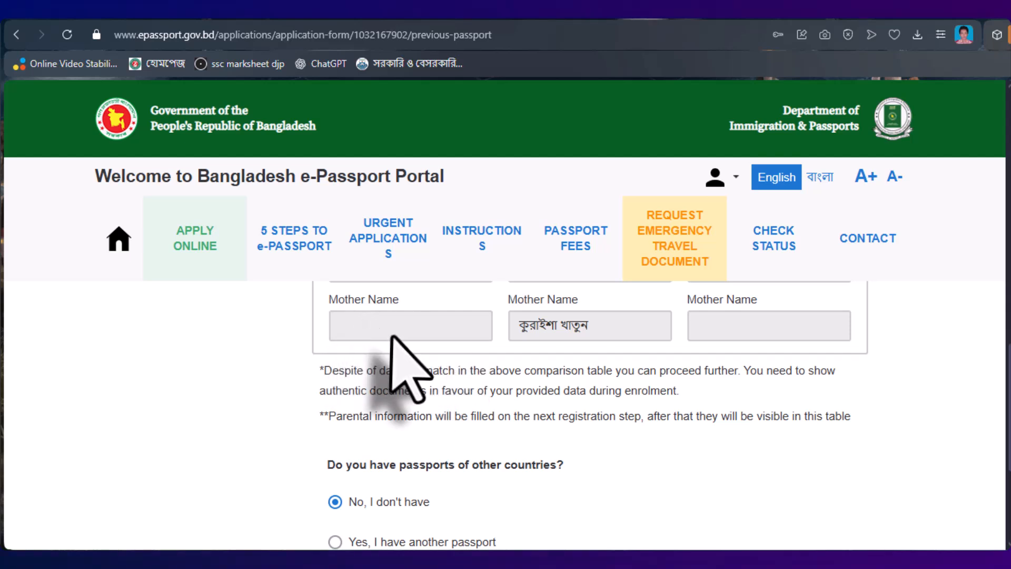
scroll(338, 392, "down", 2)
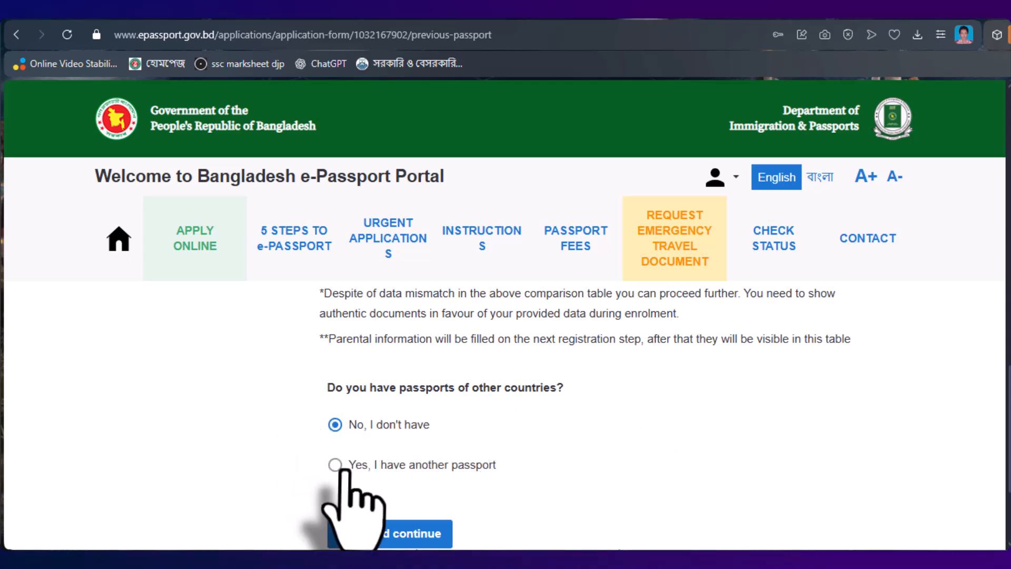
scroll(400, 385, "down", 2)
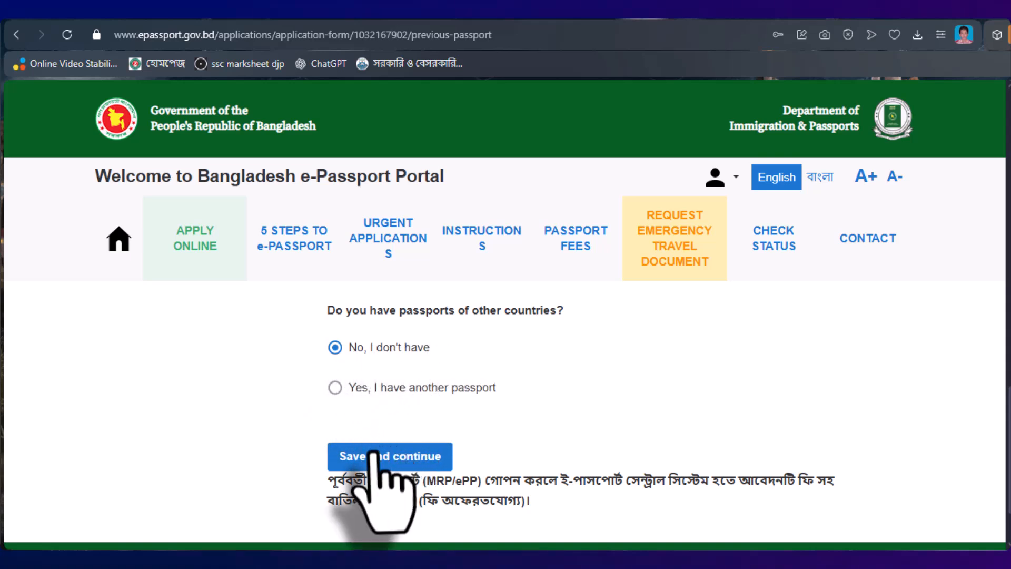
scroll(433, 429, "down", 1)
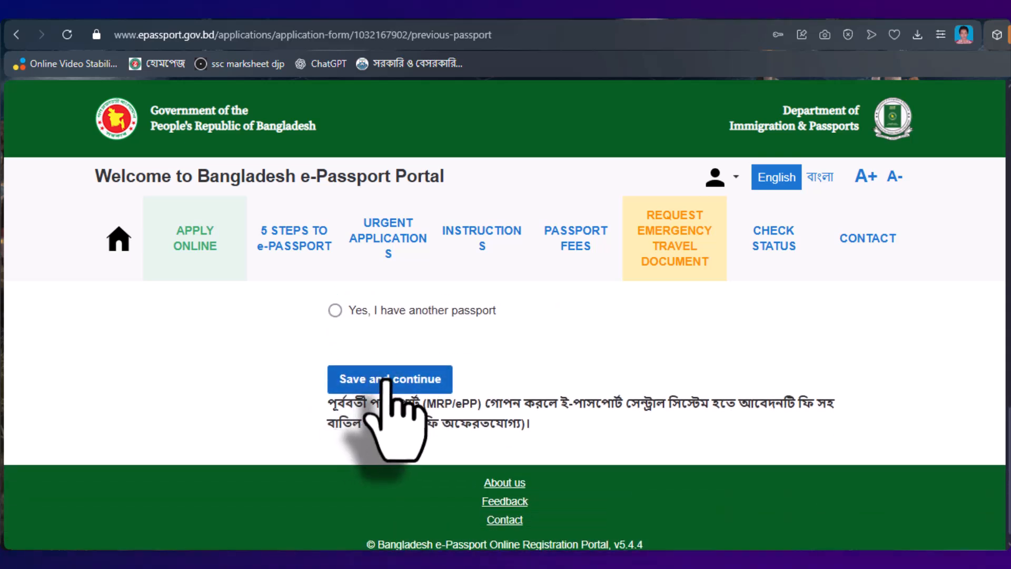
left_click(388, 380)
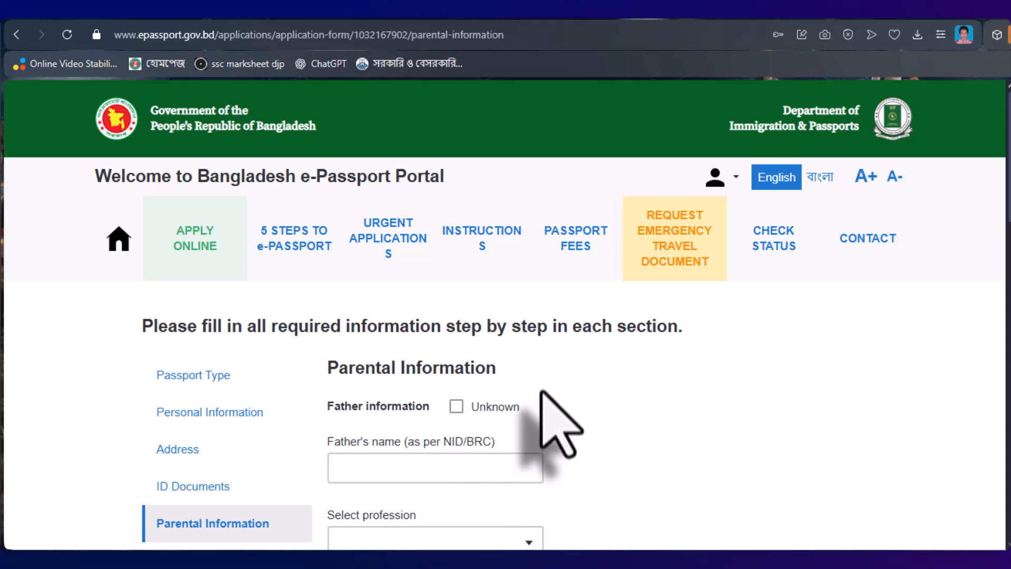
- Enter the father's name and set his profession to OTHERS
scroll(549, 417, "down", 1)
left_click(369, 393)
type("ISLA")
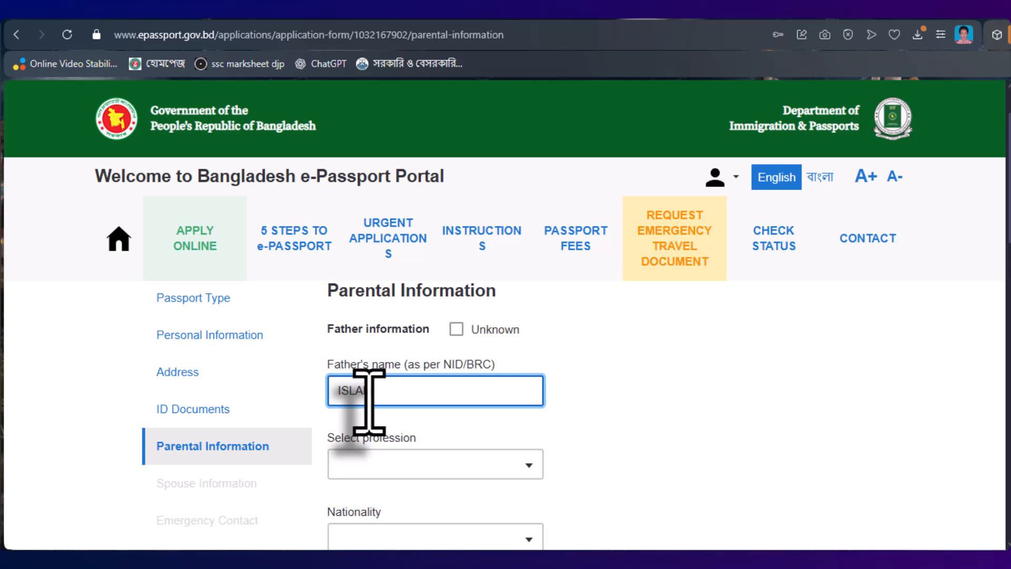
type("M")
scroll(524, 479, "down", 1)
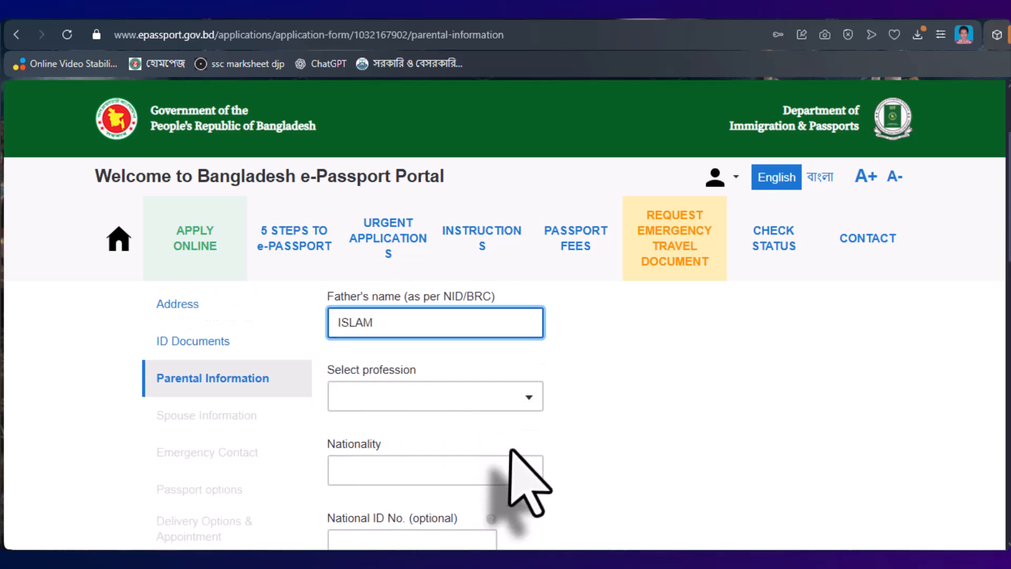
left_click(518, 388)
scroll(474, 343, "down", 5)
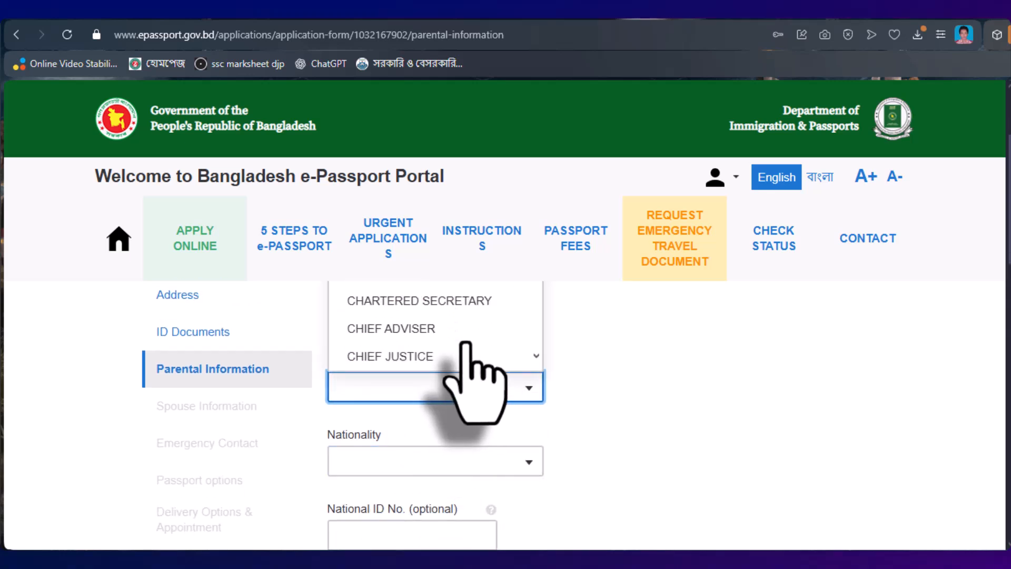
scroll(466, 344, "down", 2)
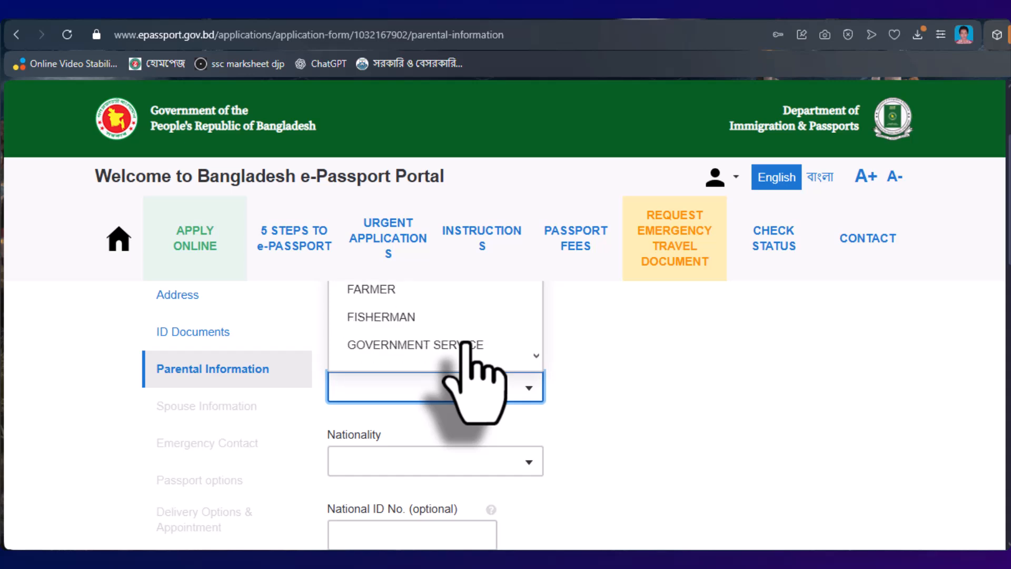
scroll(462, 343, "down", 3)
left_click(441, 341)
- Set the father's nationality to BANGLADESHI
scroll(438, 379, "down", 1)
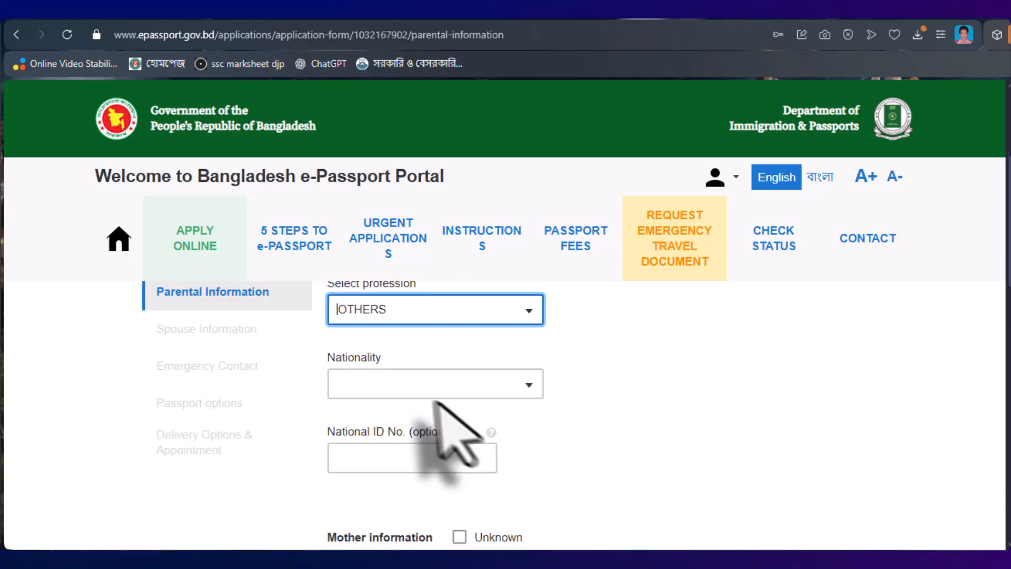
left_click(519, 384)
scroll(453, 390, "up", 3)
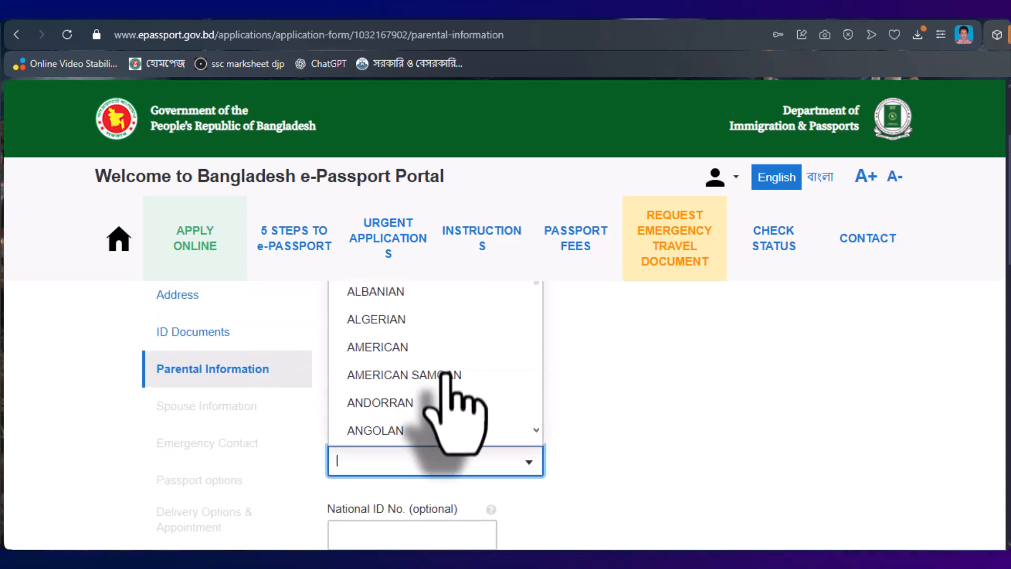
scroll(463, 437, "down", 3)
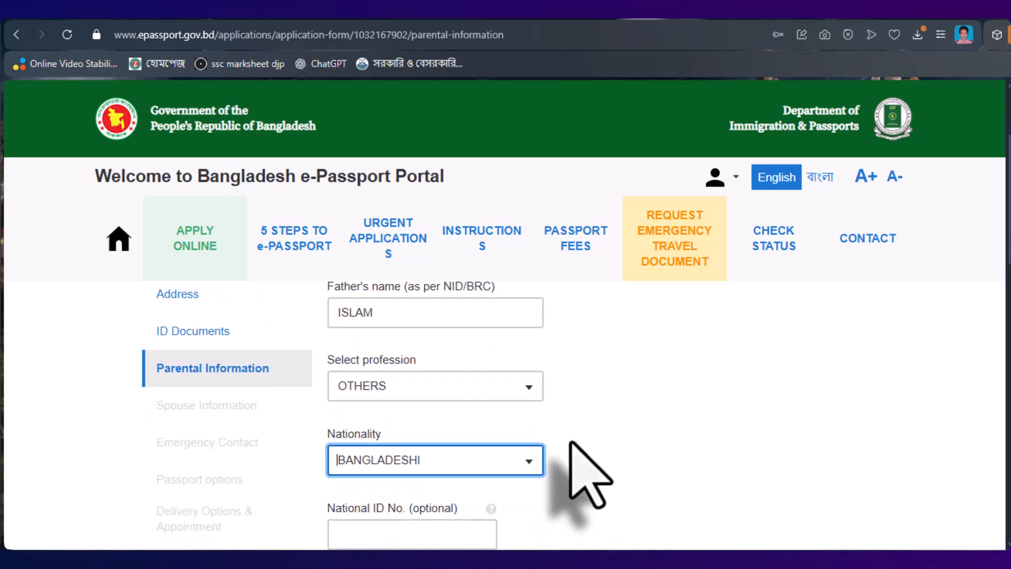
scroll(585, 468, "down", 1)
- Start entering the father's National ID number, closing the ID-card help popup
left_click(381, 387)
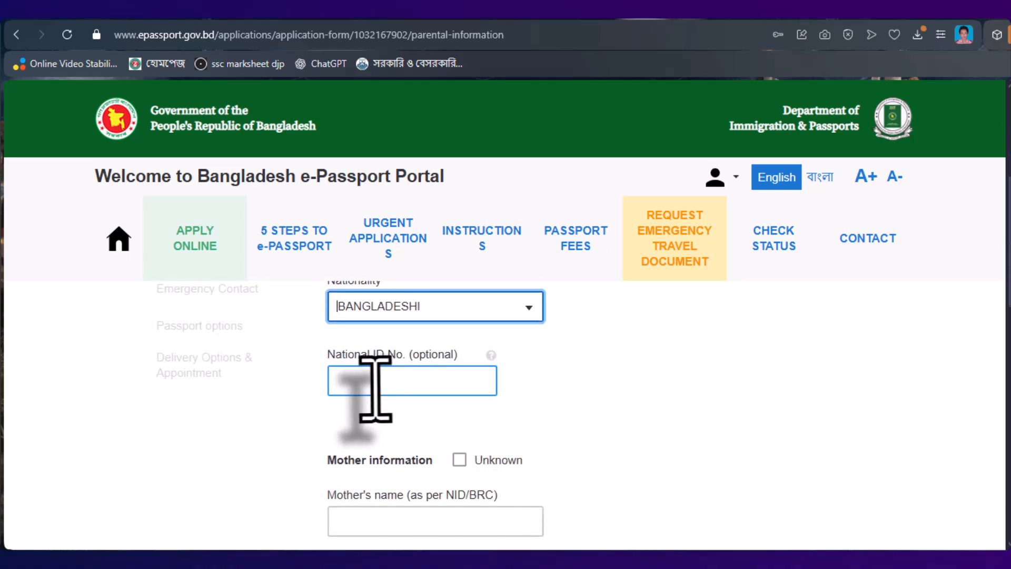
left_click(411, 387)
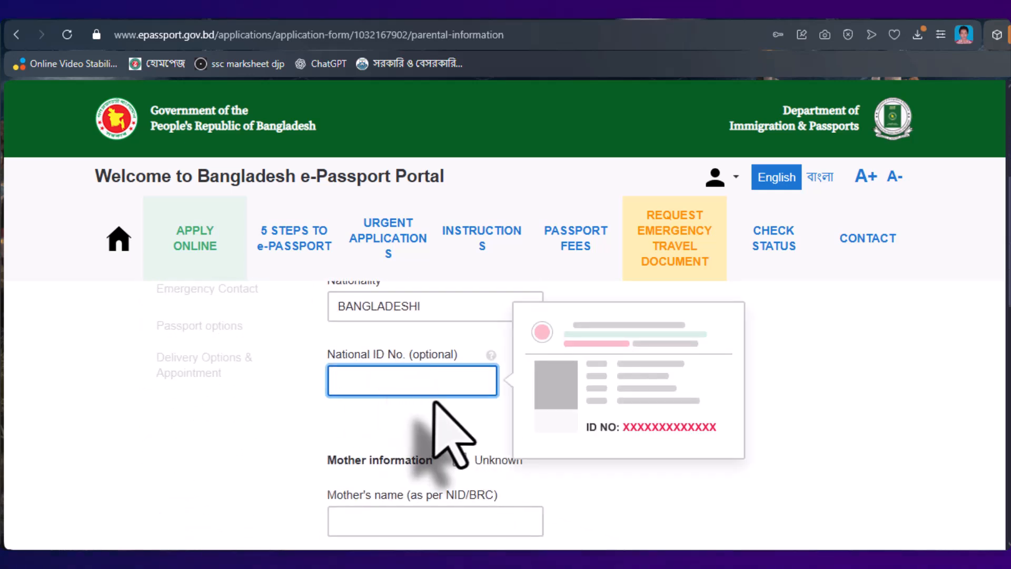
left_click(969, 532)
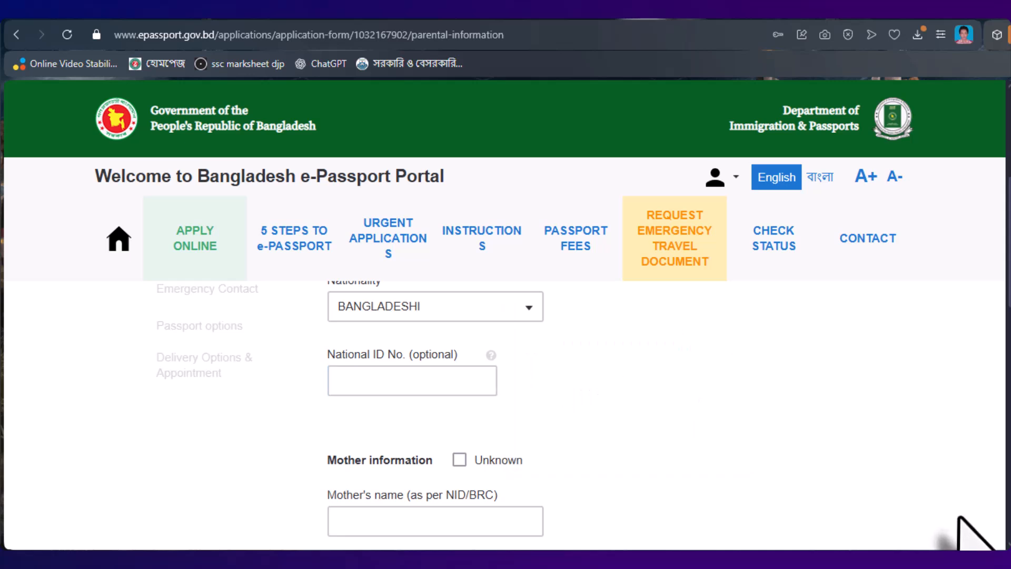
left_click(387, 383)
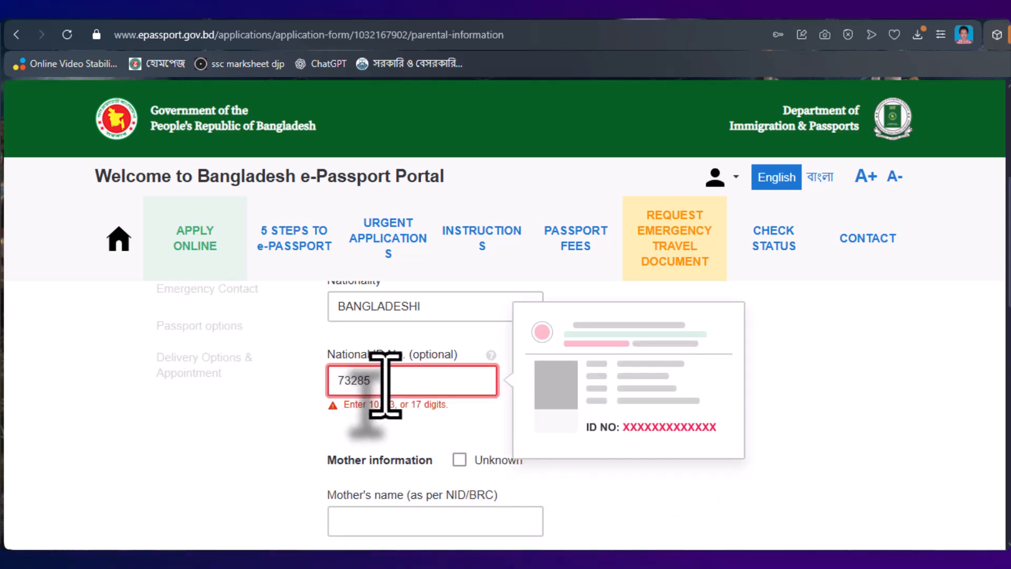
- Enter the mother's name, with profession HOUSE WIFE and nationality BANGLADESHI
scroll(385, 384, "down", 3)
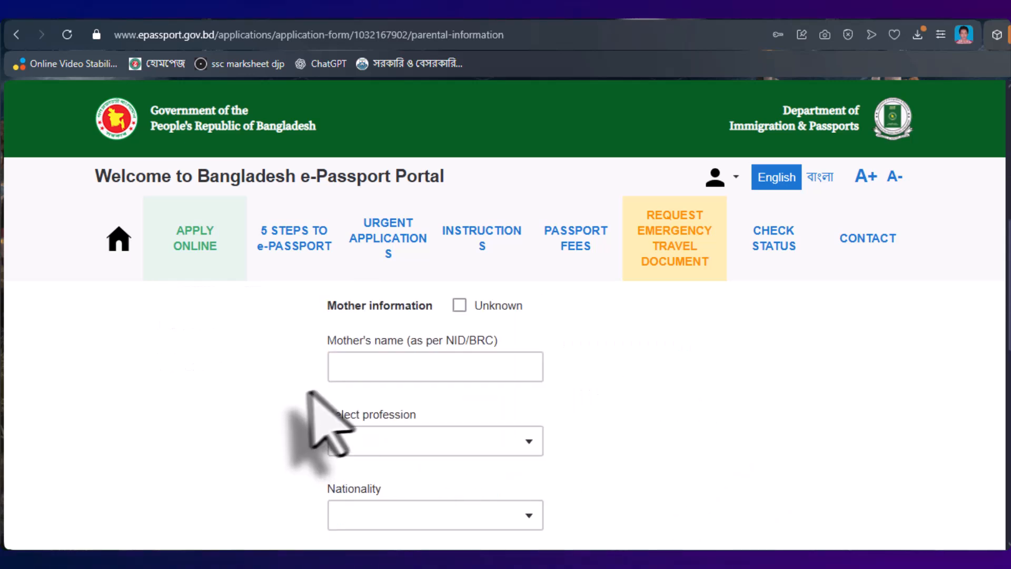
left_click(432, 371)
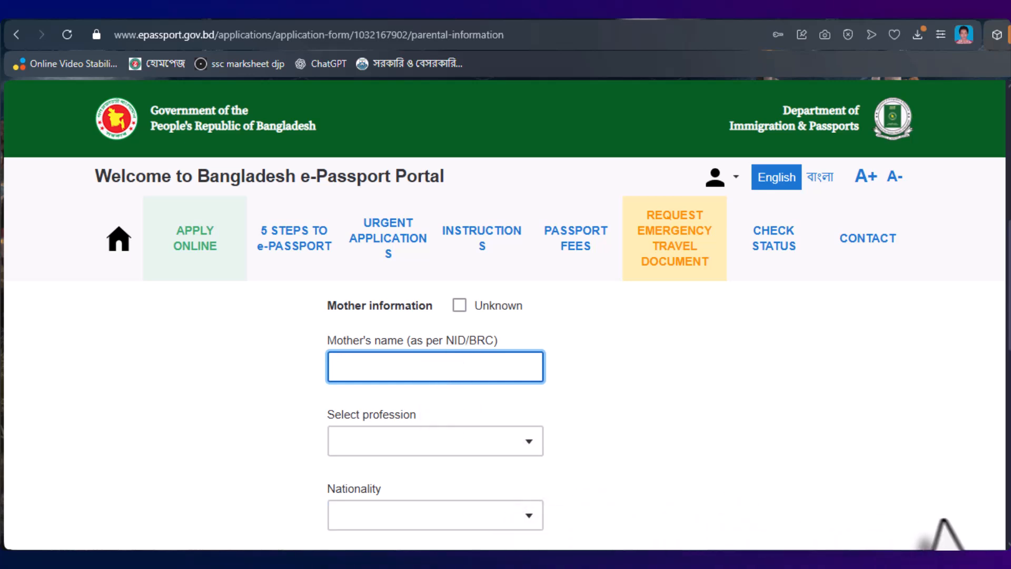
left_click(416, 440)
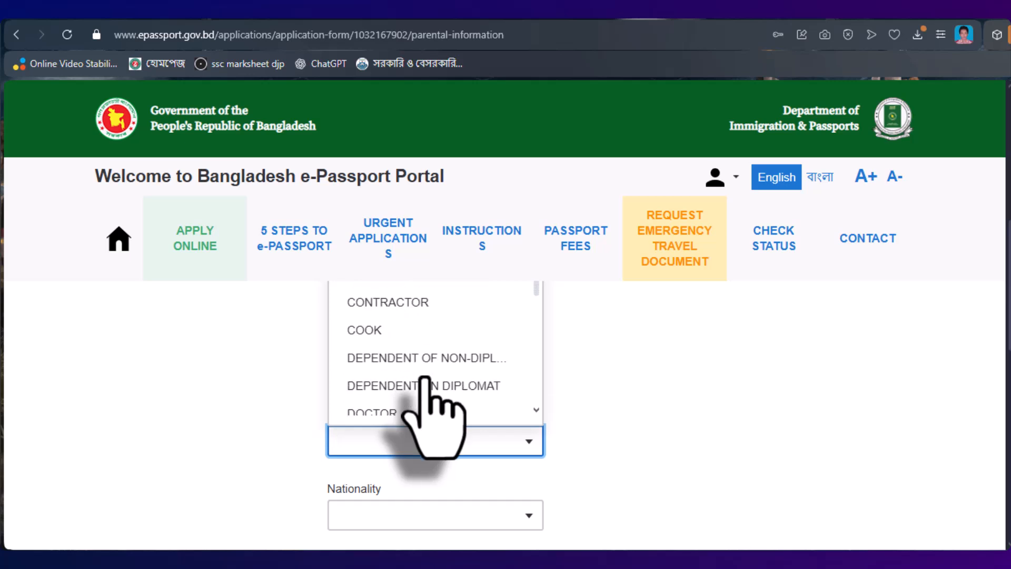
type("HOUSE WIFE")
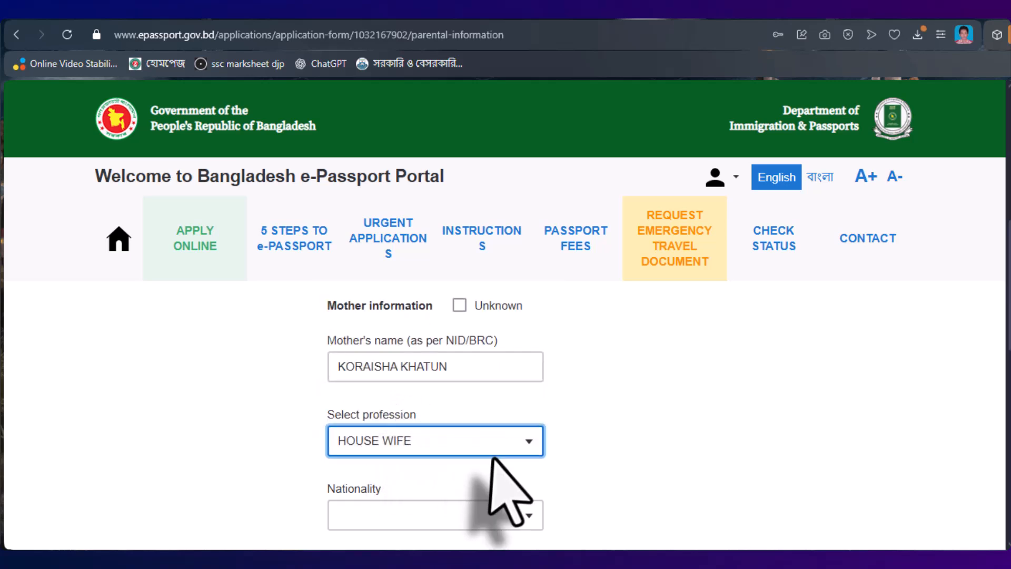
scroll(447, 480, "down", 1)
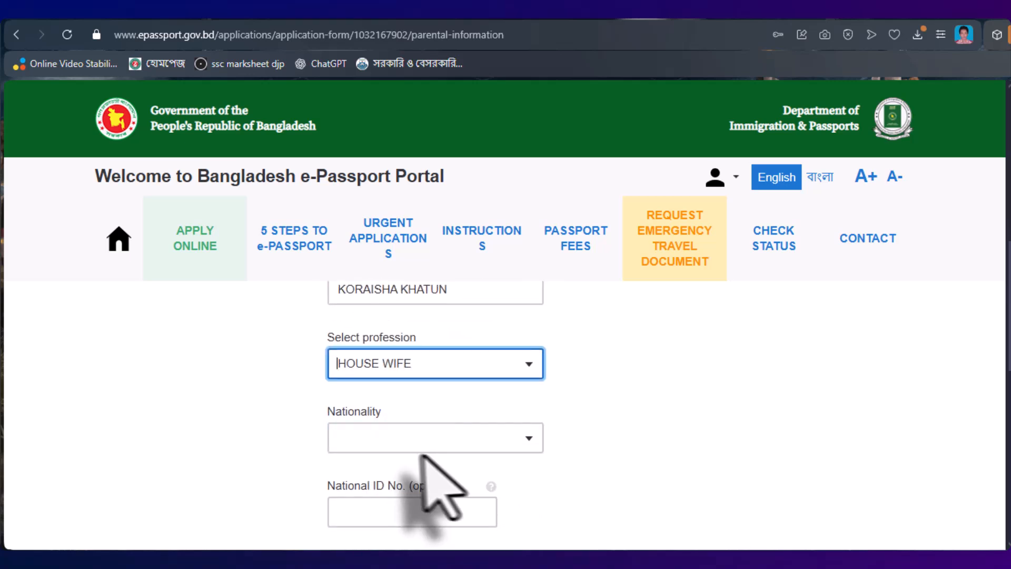
left_click(398, 429)
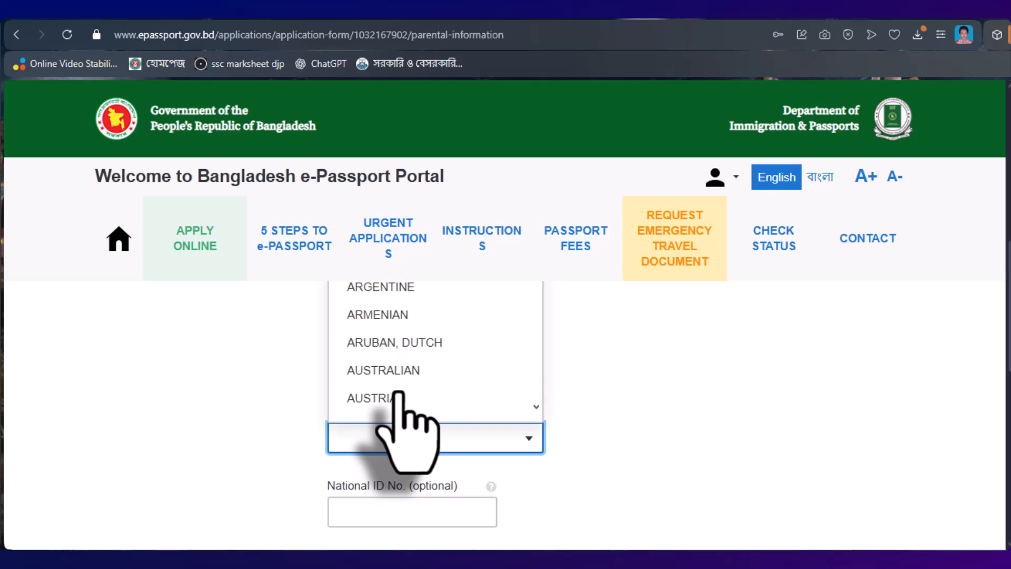
left_click(399, 354)
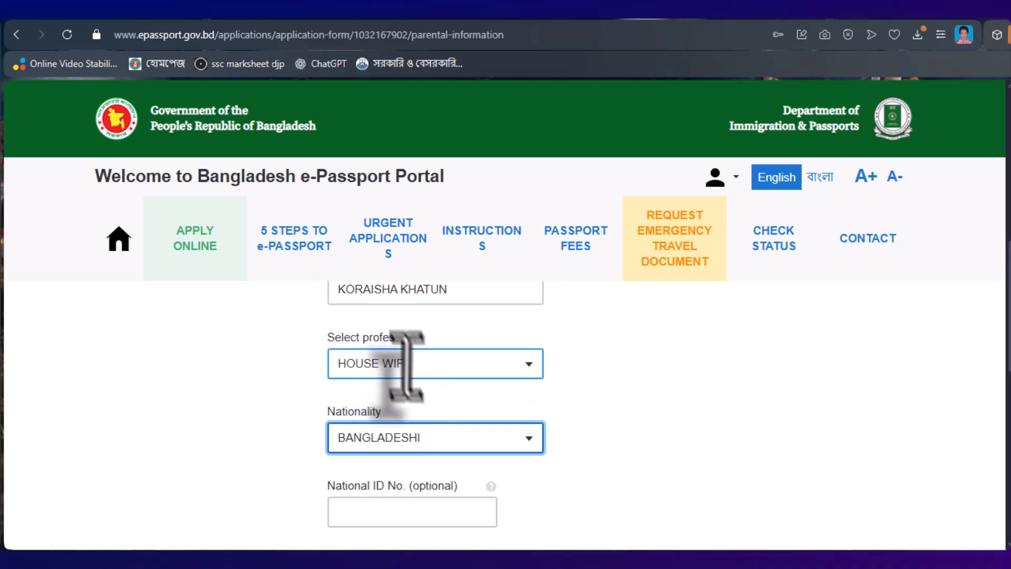
- Enter the mother's National ID number and save the Parental Information
scroll(416, 380, "down", 1)
left_click(386, 437)
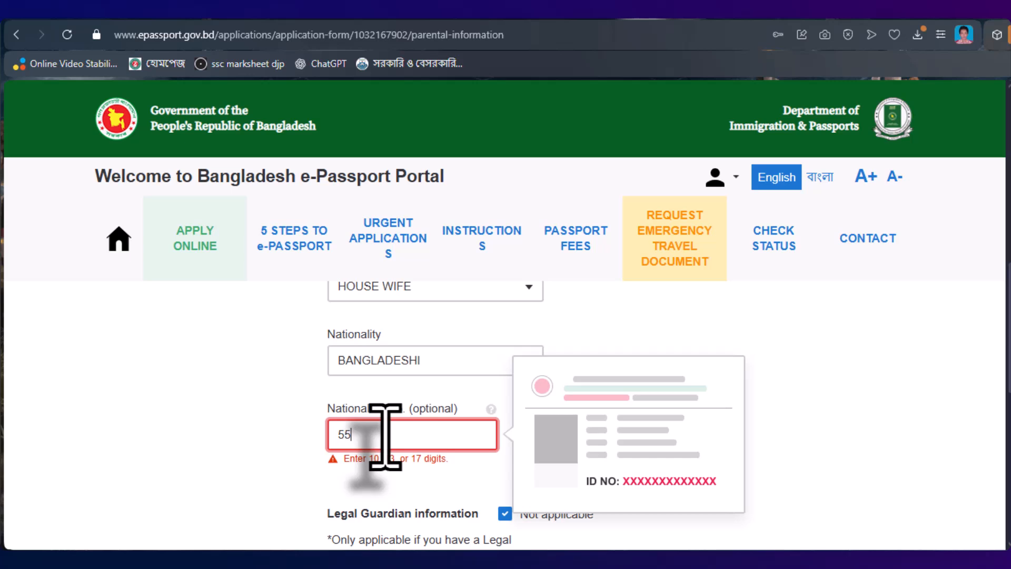
scroll(384, 438, "down", 6)
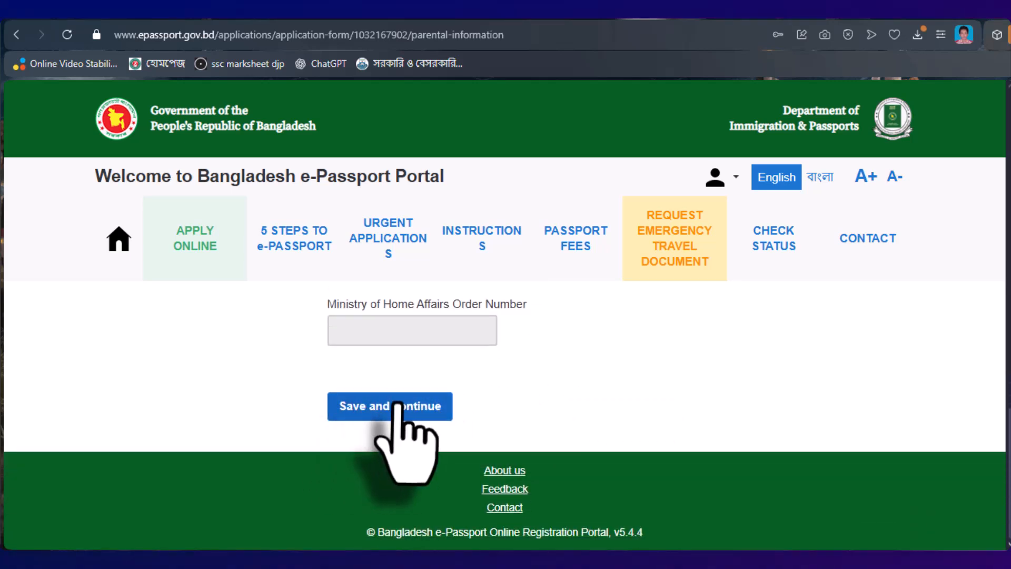
left_click(399, 408)
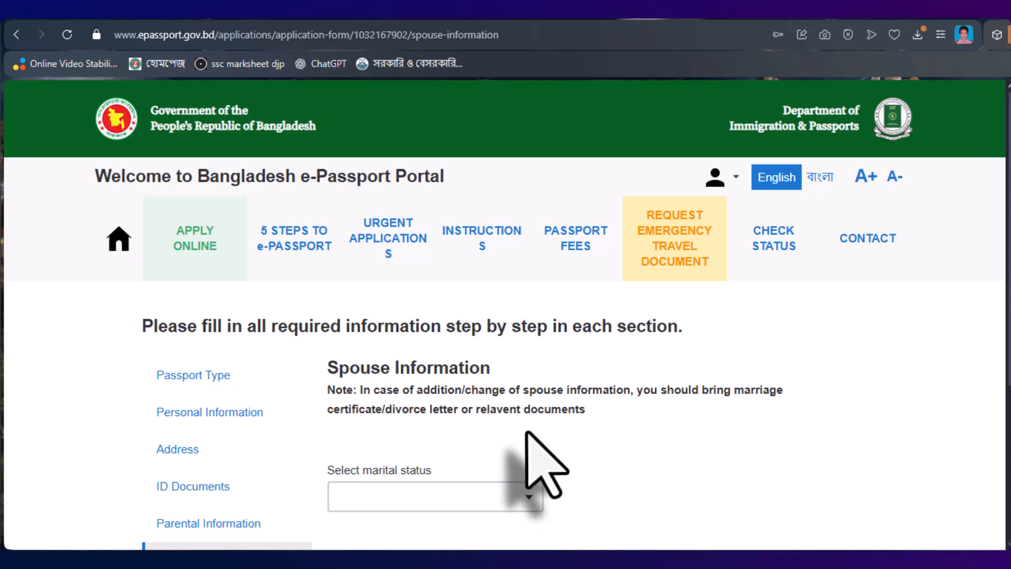
- Choose SINGLE as the marital status and save the Spouse Information
scroll(577, 432, "down", 1)
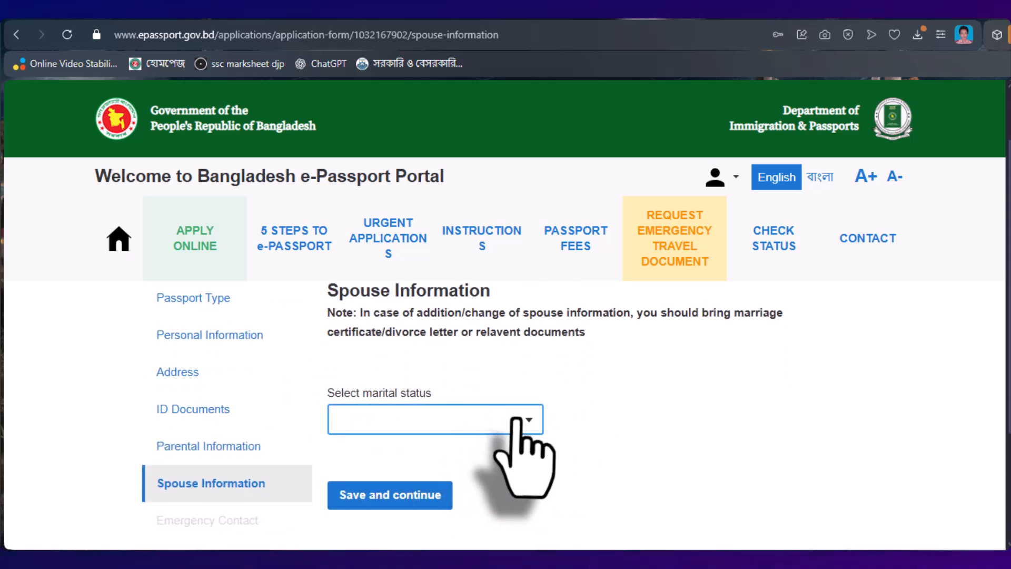
left_click(500, 414)
scroll(454, 390, "up", 1)
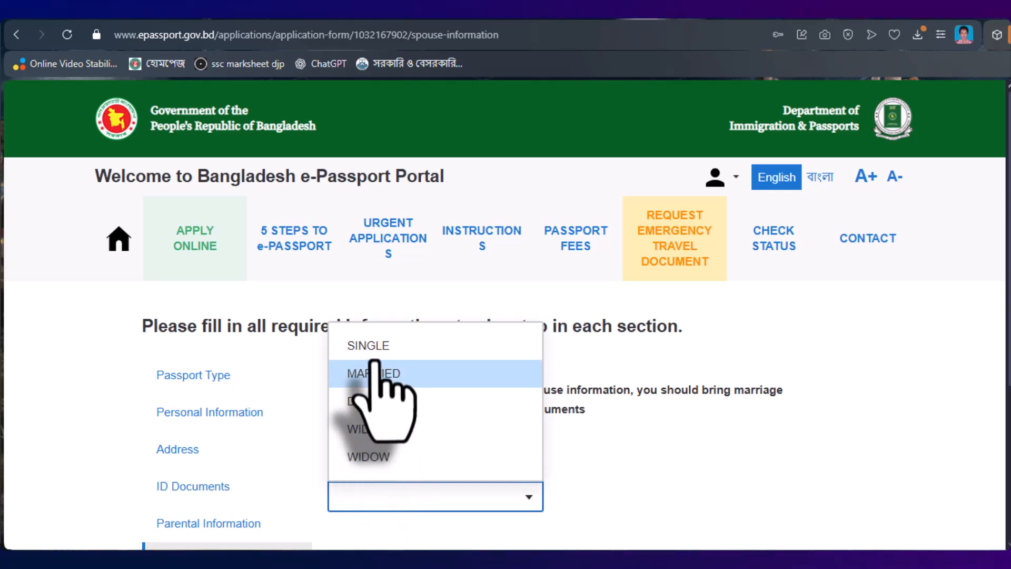
left_click(410, 352)
scroll(428, 453, "down", 3)
scroll(429, 464, "up", 1)
left_click(441, 476)
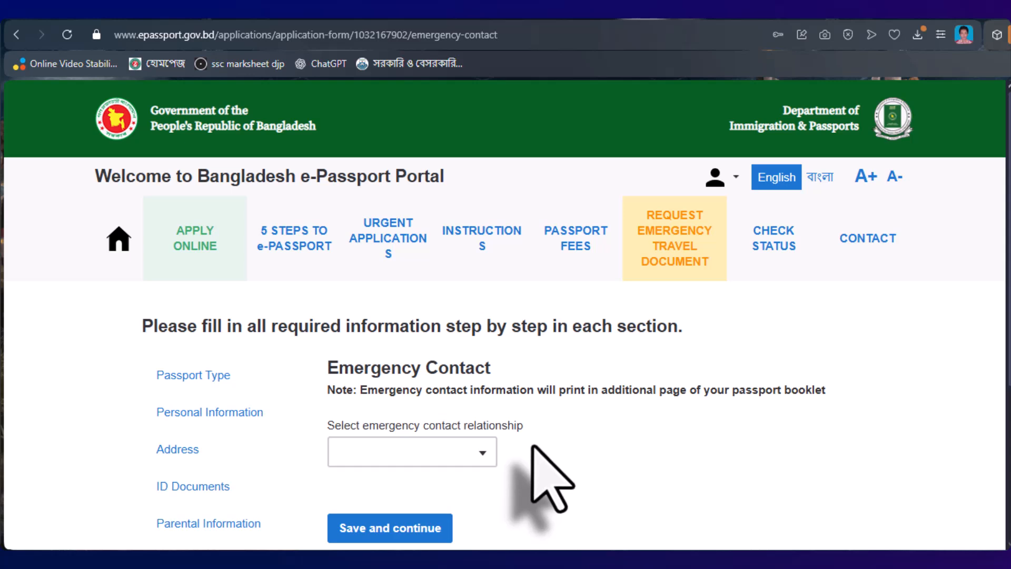
- Choose BROTHER as the emergency contact relationship
left_click(486, 453)
left_click(485, 453)
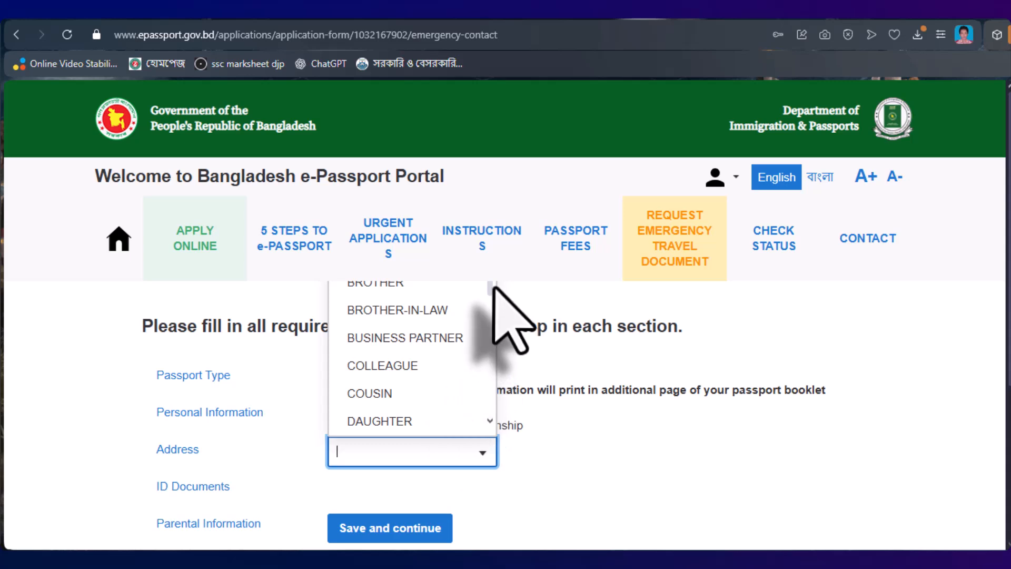
scroll(493, 292, "down", 3)
scroll(476, 306, "up", 3)
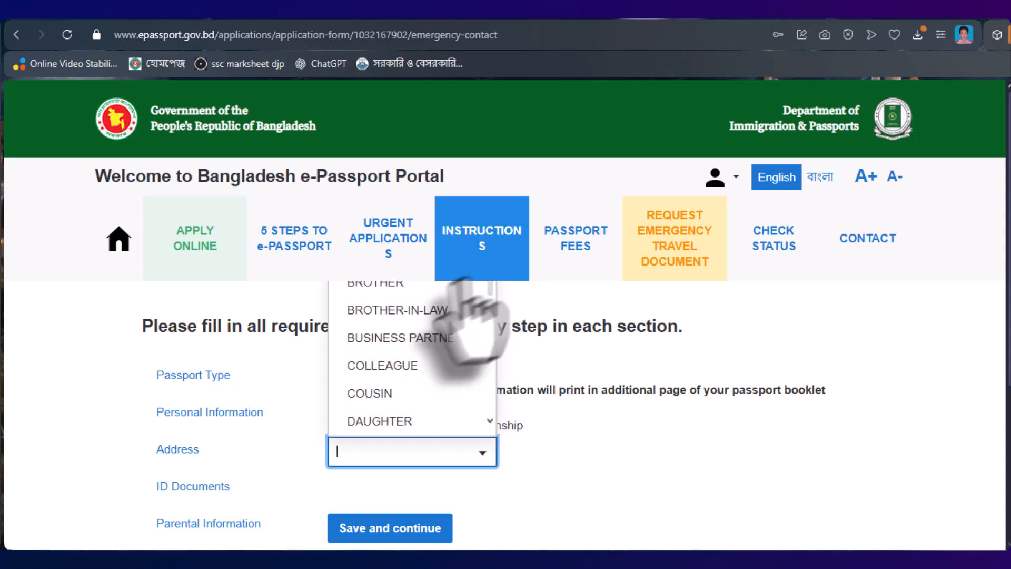
left_click(383, 285)
- Enter the contact's phone number after +880 and save the Emergency Contact
scroll(489, 511, "down", 6)
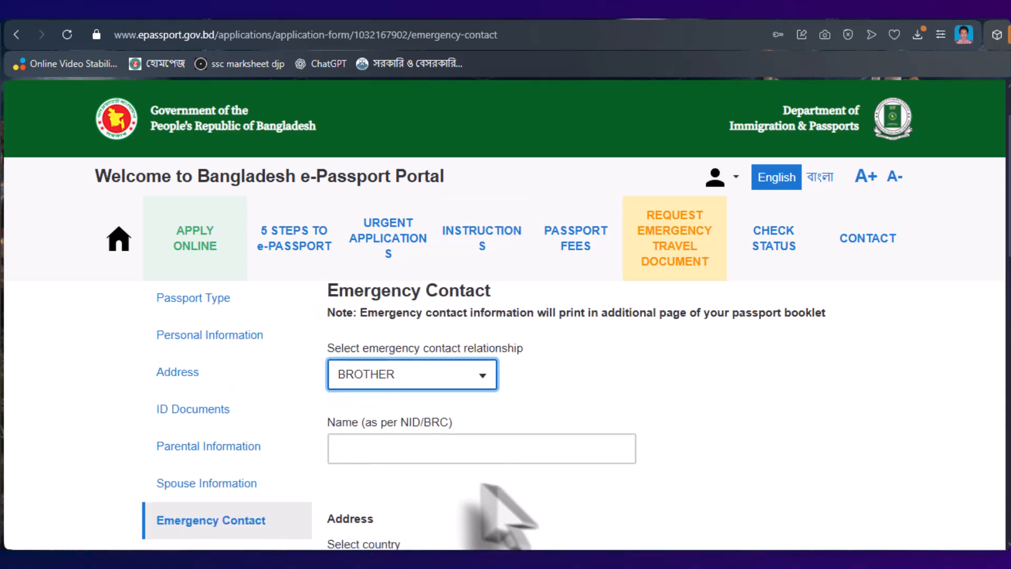
scroll(453, 443, "down", 2)
left_click(406, 401)
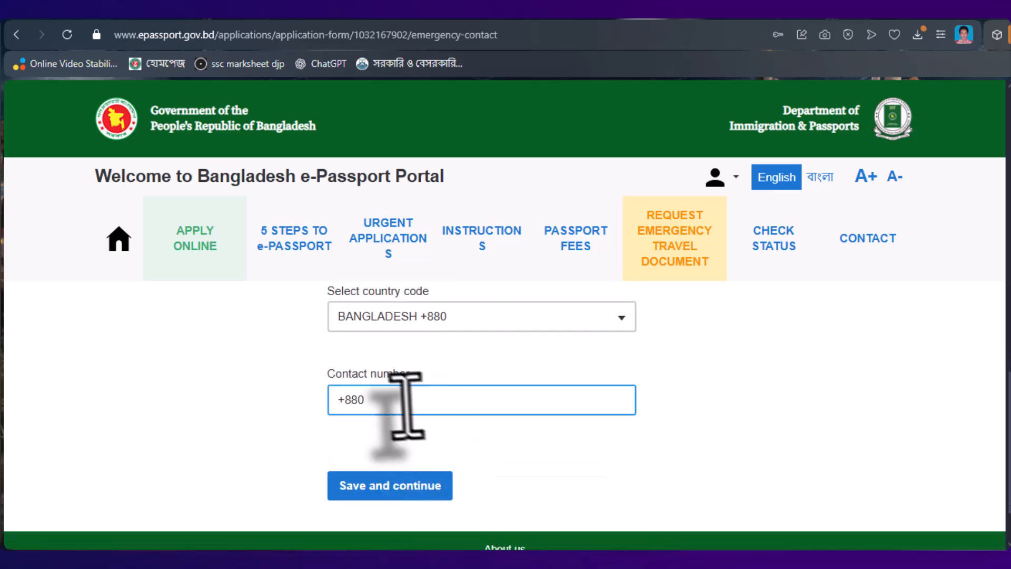
type("19")
scroll(424, 429, "down", 2)
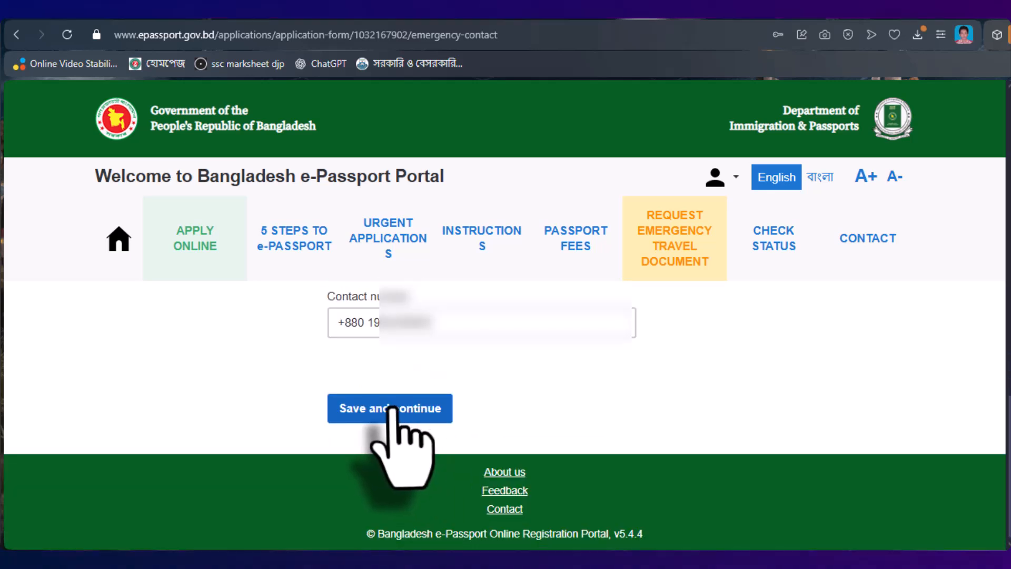
left_click(391, 407)
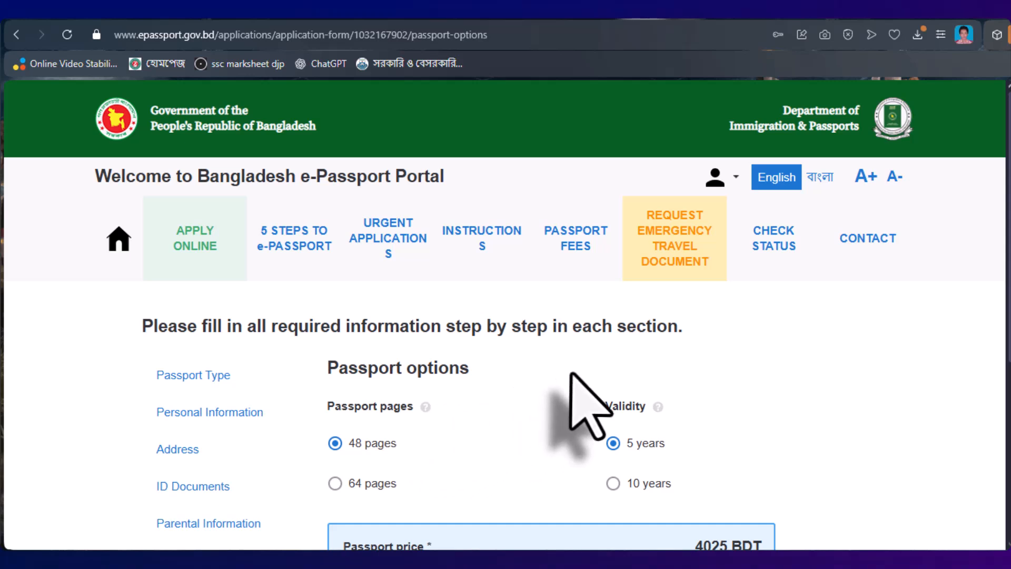
- Keep 48 pages, set validity to 10 years at 5750 BDT, and save the passport options
scroll(571, 373, "down", 2)
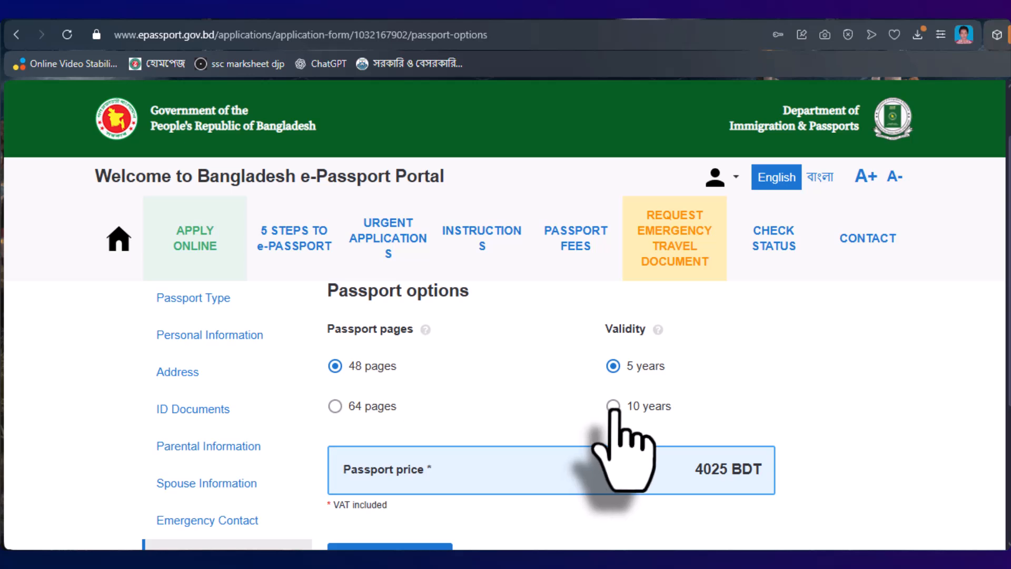
scroll(613, 408, "down", 2)
scroll(632, 429, "up", 2)
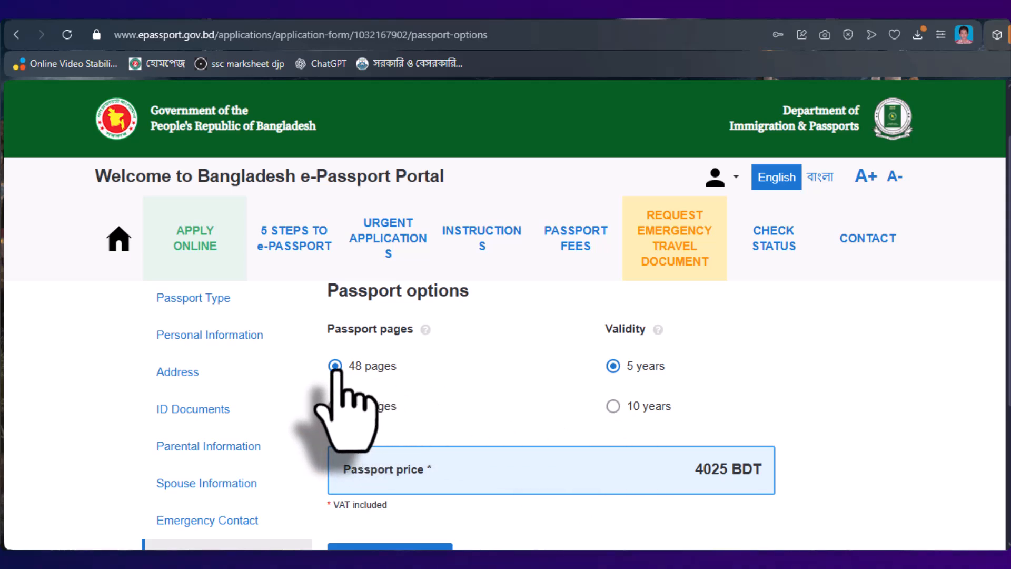
left_click(612, 406)
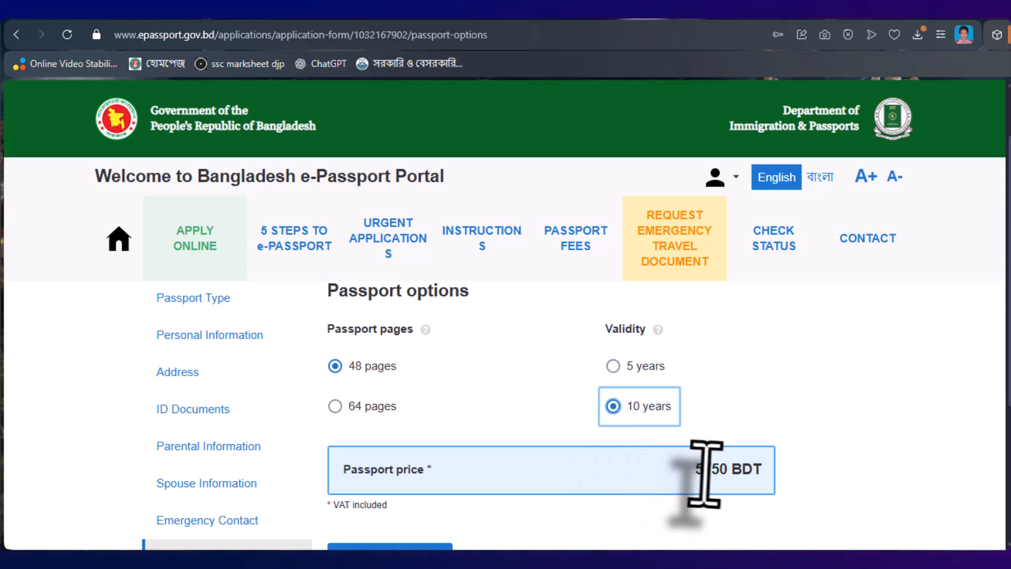
scroll(753, 477, "down", 1)
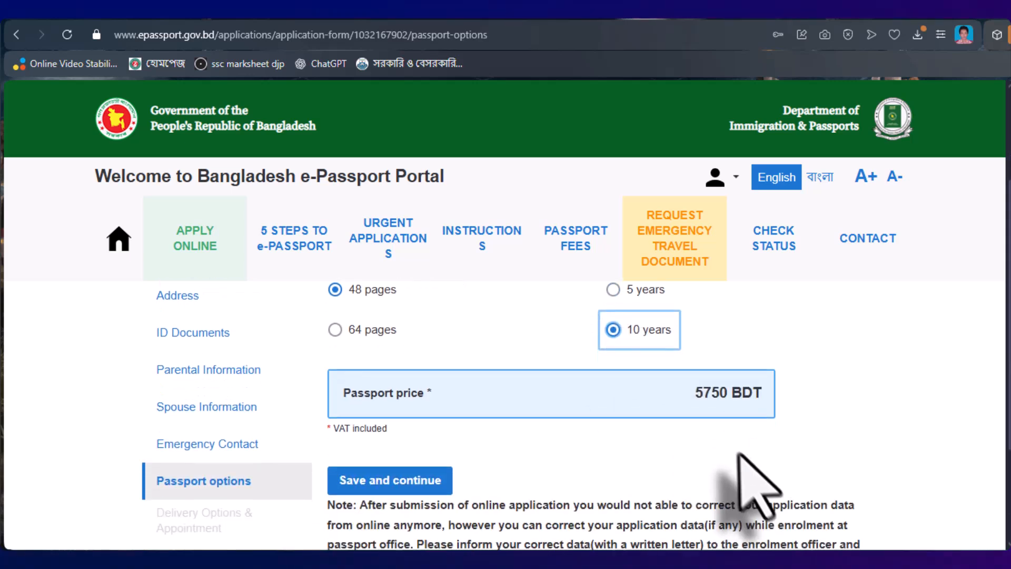
scroll(706, 405, "up", 1)
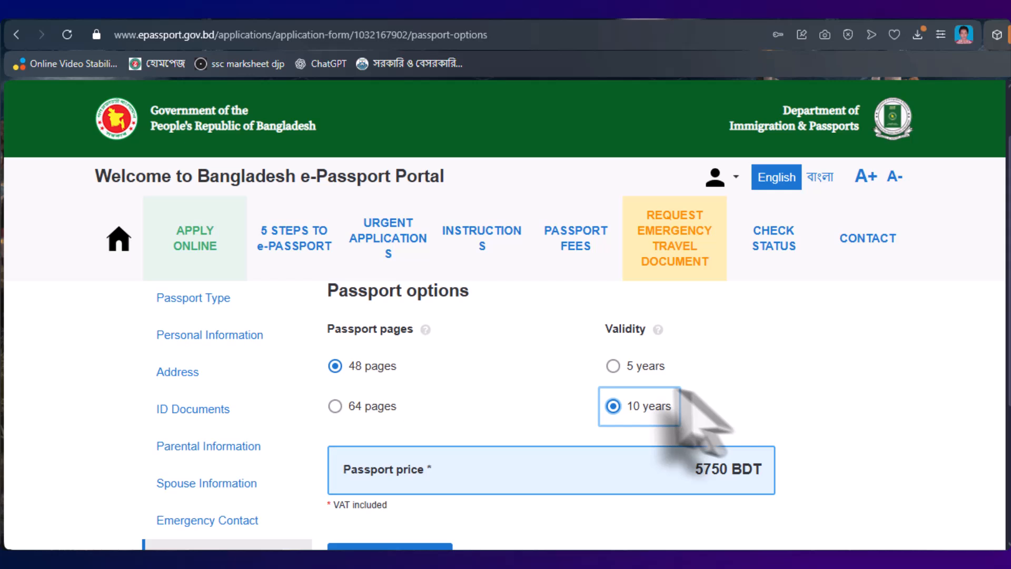
left_click(613, 366)
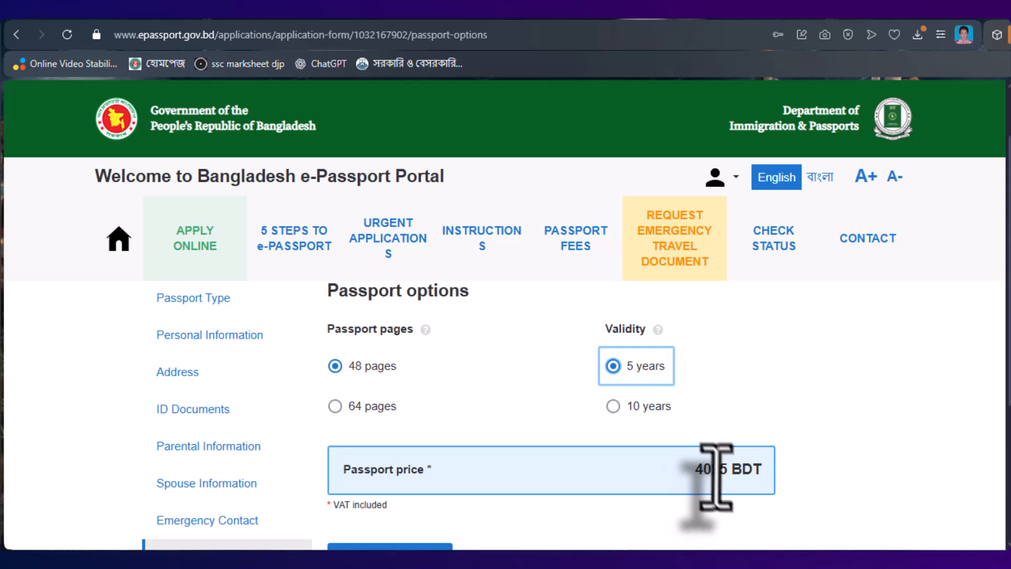
left_click(613, 406)
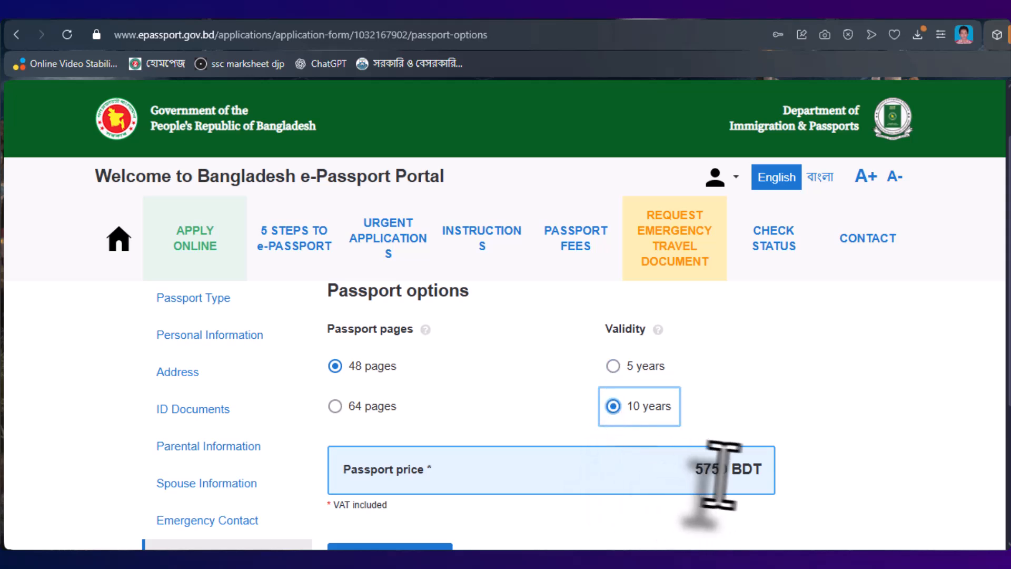
scroll(780, 474, "down", 2)
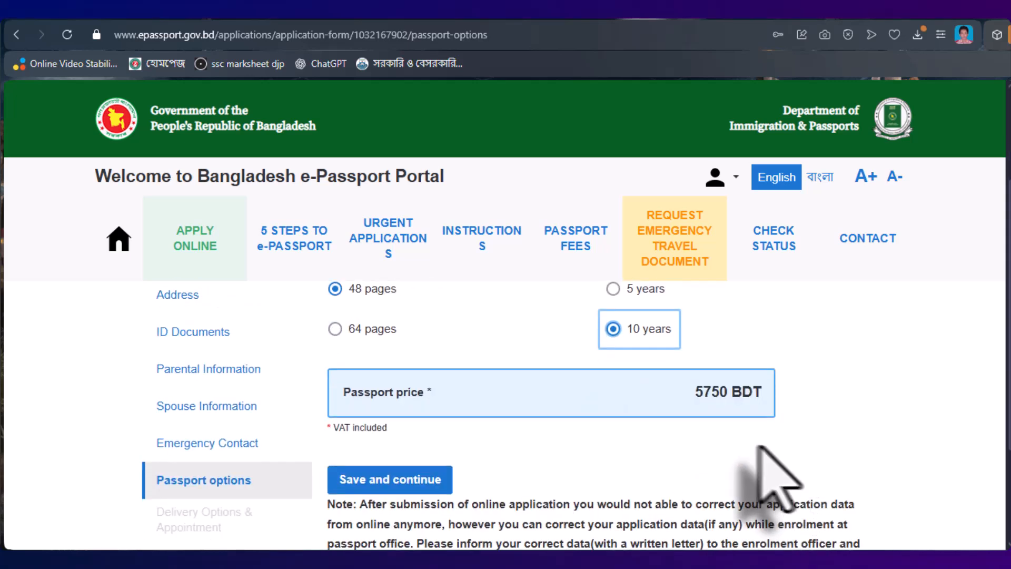
scroll(579, 432, "up", 2)
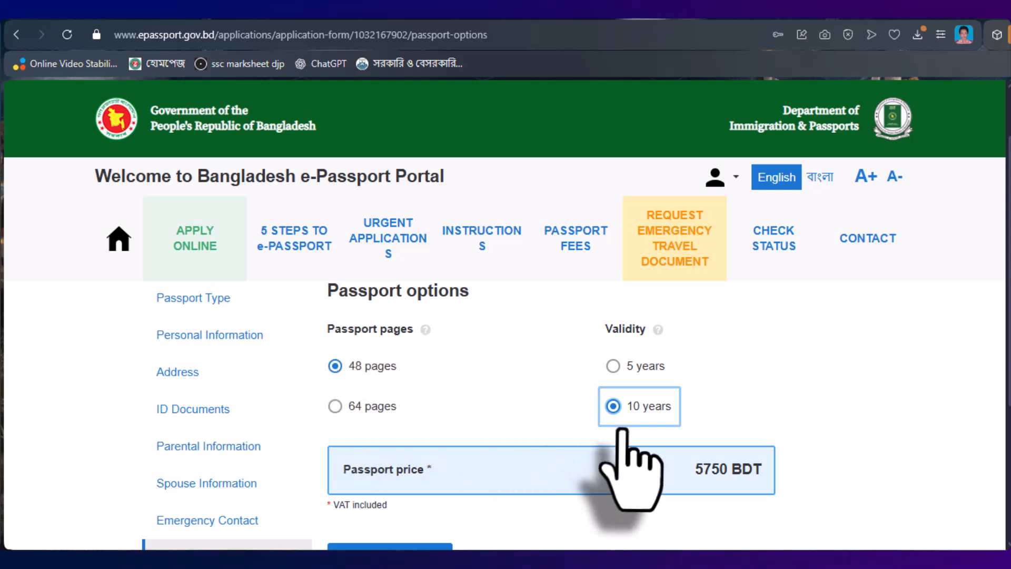
scroll(616, 432, "down", 2)
left_click(390, 478)
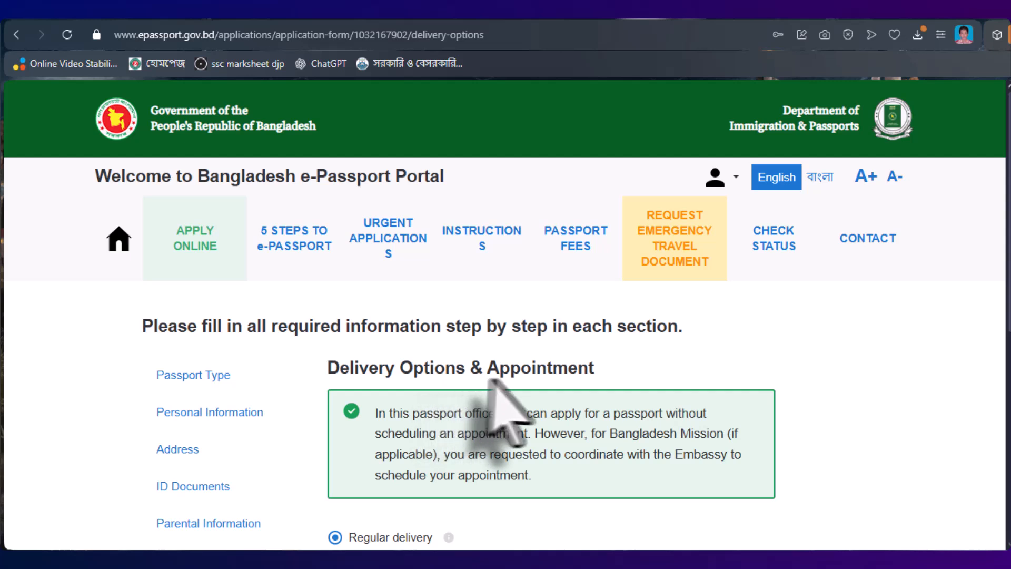
- Try Express and Super Express delivery, checking their info icons for delivery times and prices
scroll(554, 405, "down", 2)
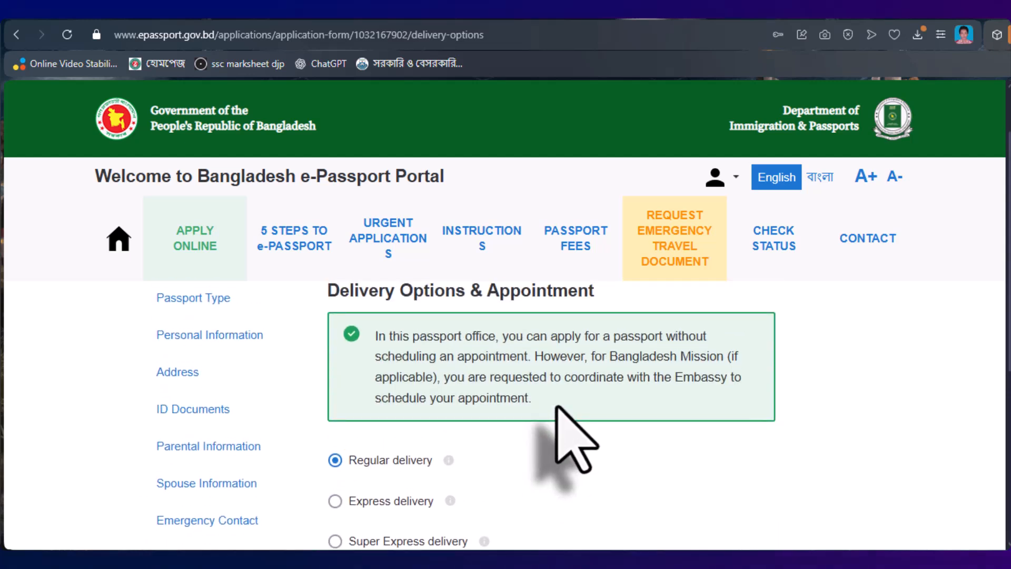
scroll(557, 407, "down", 2)
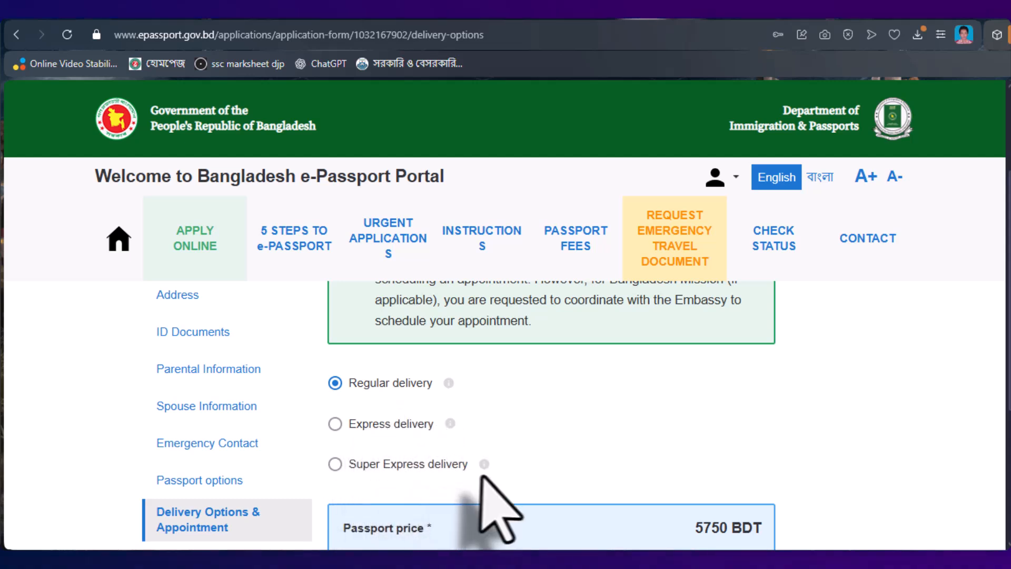
scroll(489, 481, "down", 2)
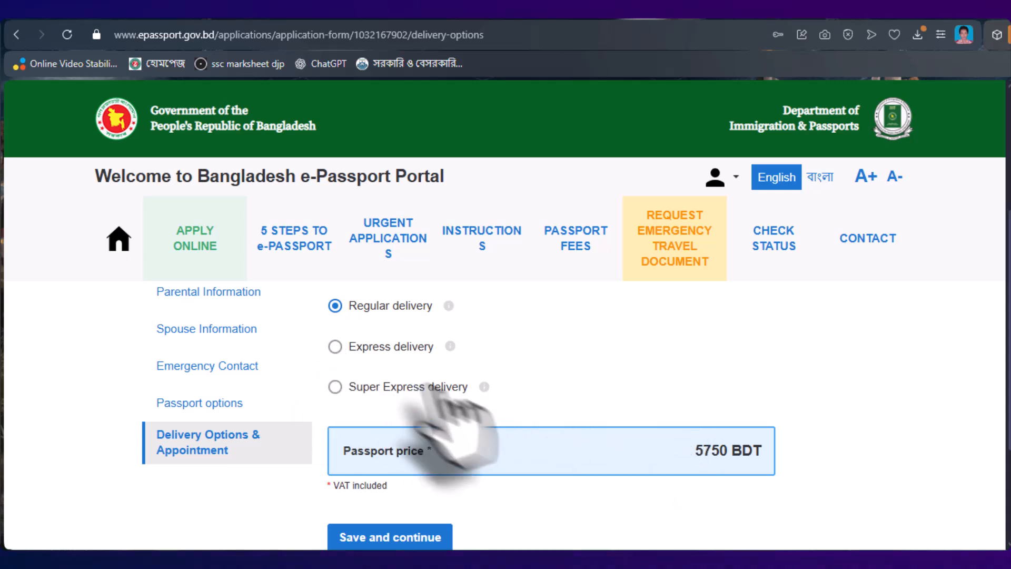
left_click(335, 346)
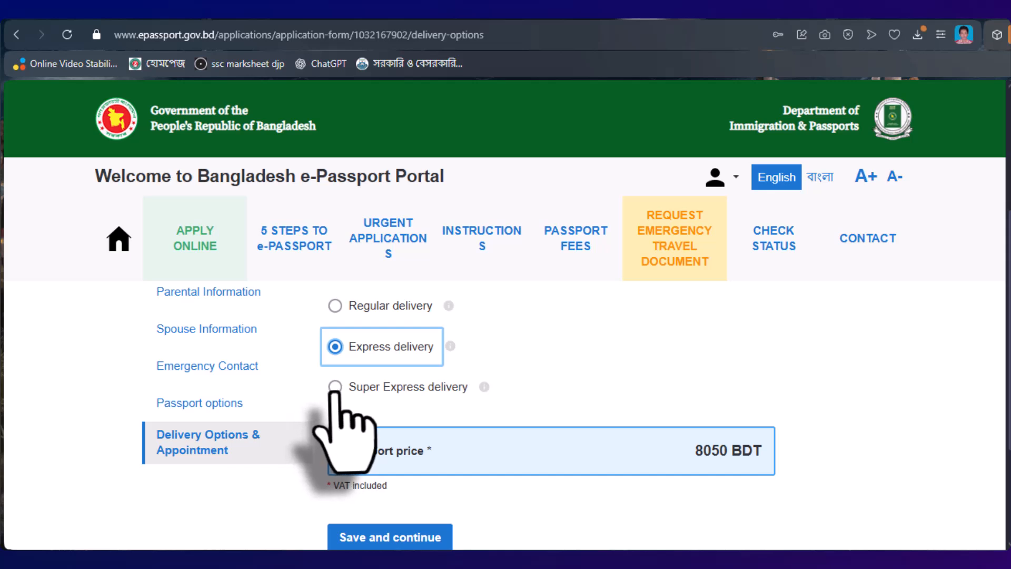
left_click(335, 387)
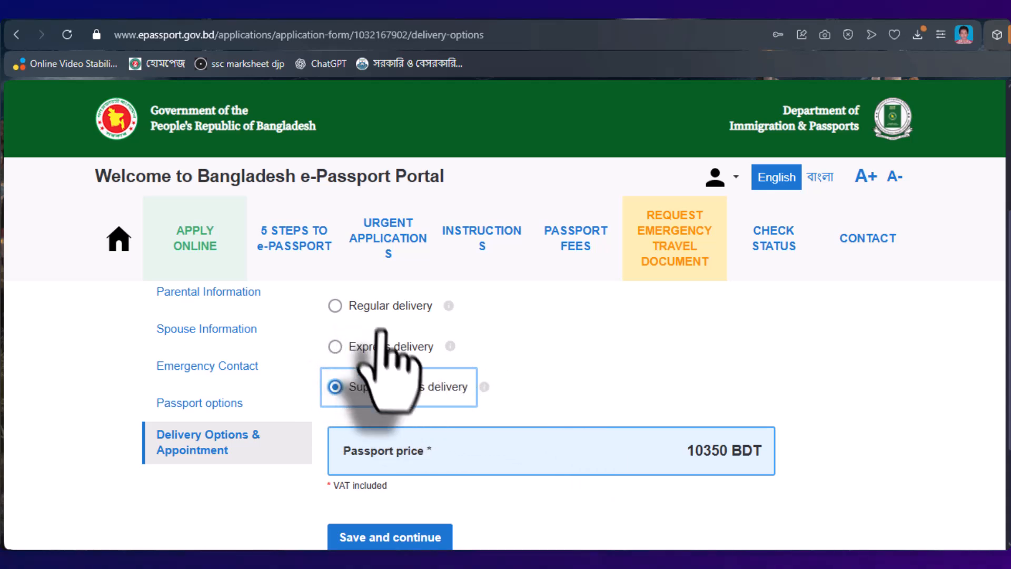
mouse_move(449, 347)
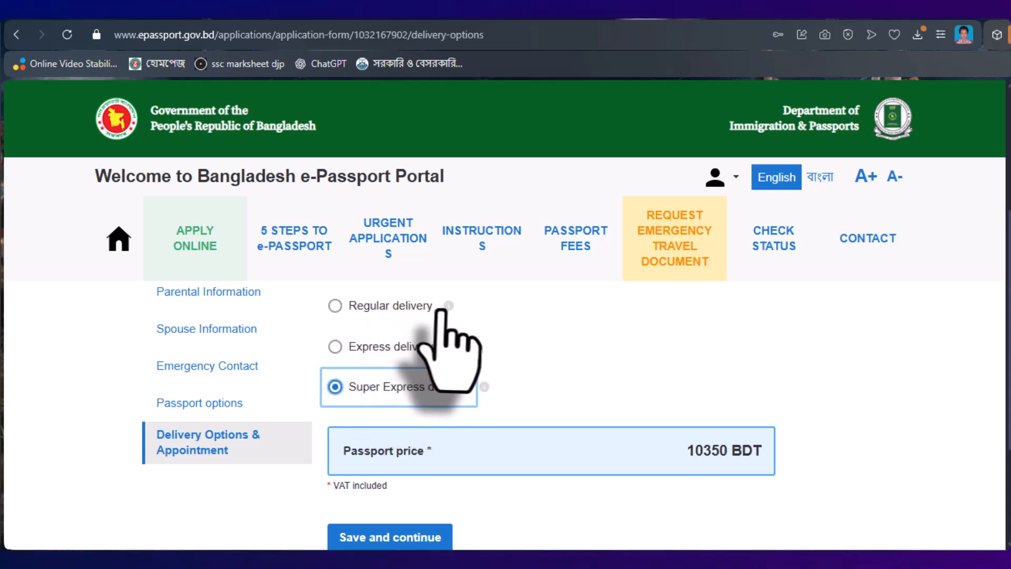
mouse_move(448, 306)
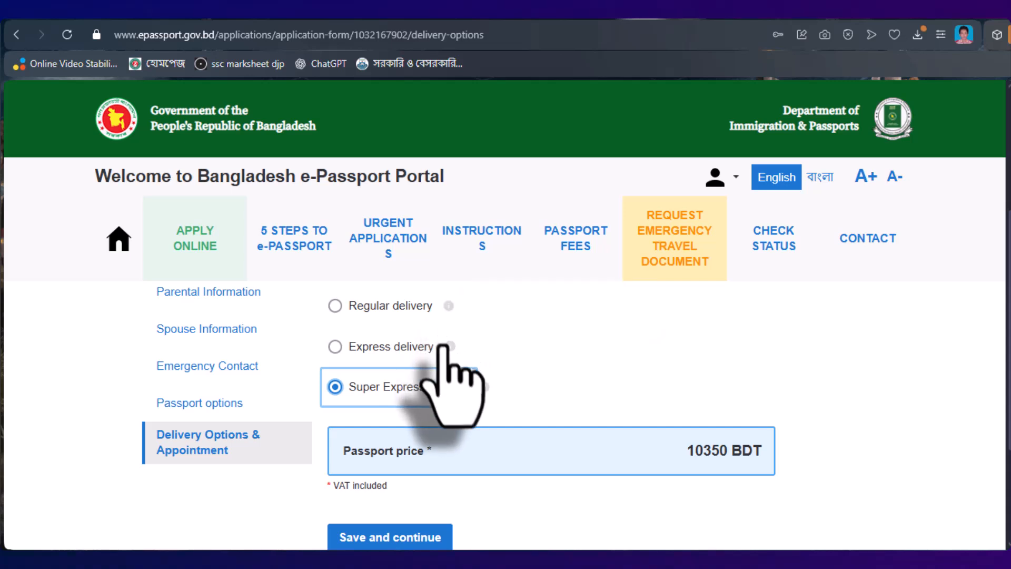
mouse_move(450, 346)
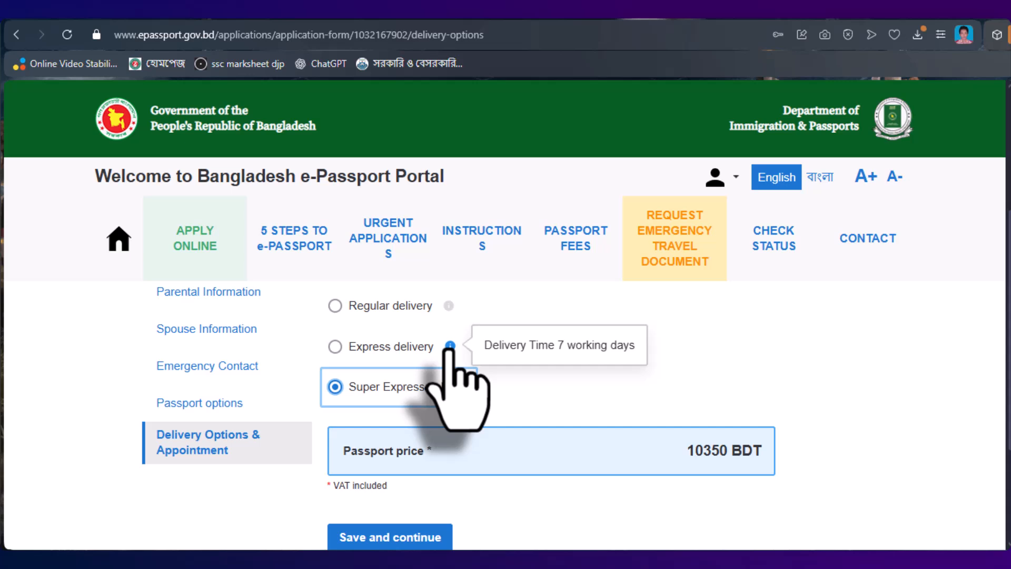
mouse_move(483, 387)
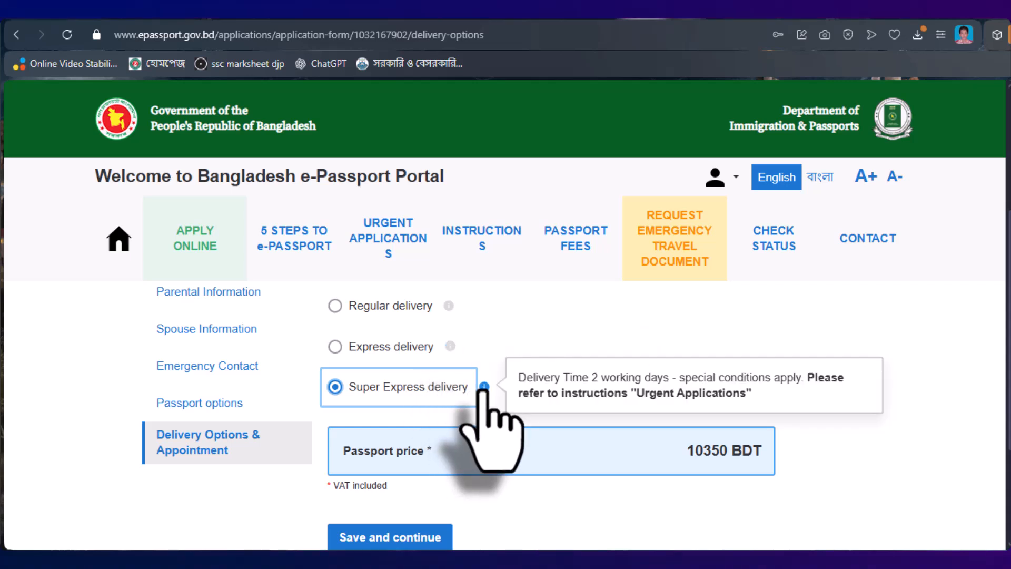
- Switch back to Regular delivery at 5750 BDT
scroll(421, 387, "up", 1)
left_click(337, 383)
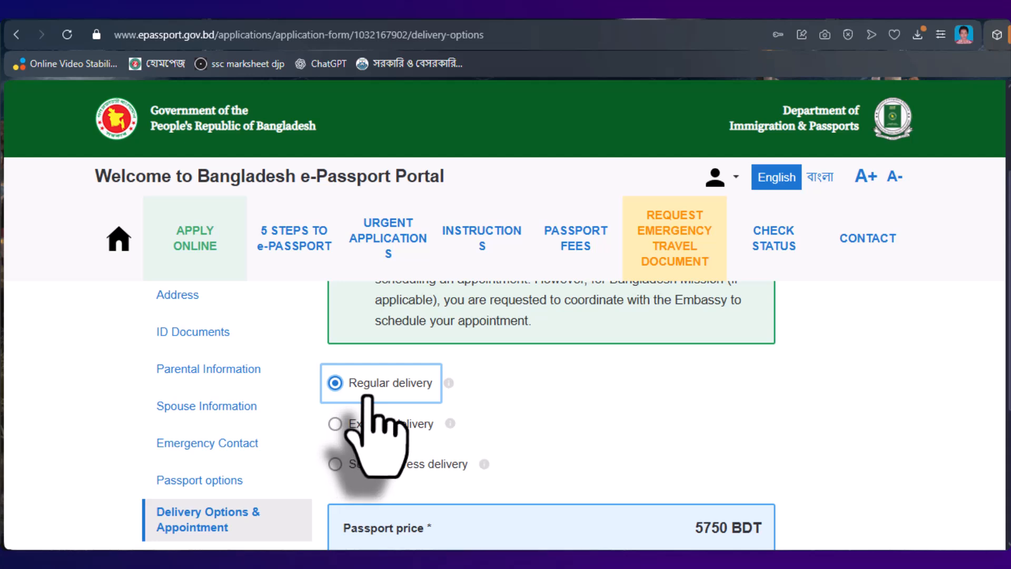
scroll(376, 403, "down", 1)
scroll(411, 526, "down", 1)
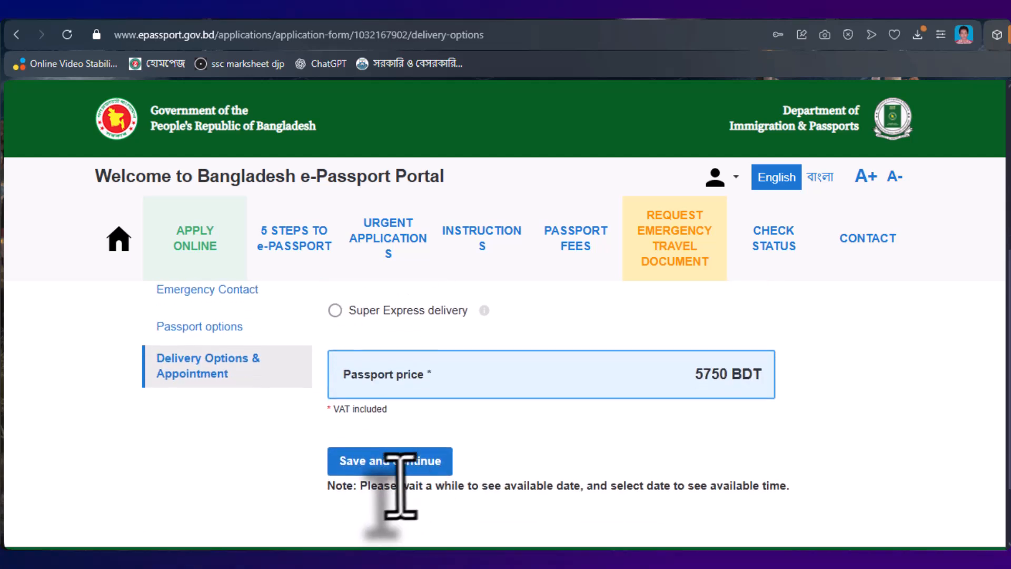
- Save the delivery choice and scroll the summary page down to the Declaration of consent
left_click(379, 462)
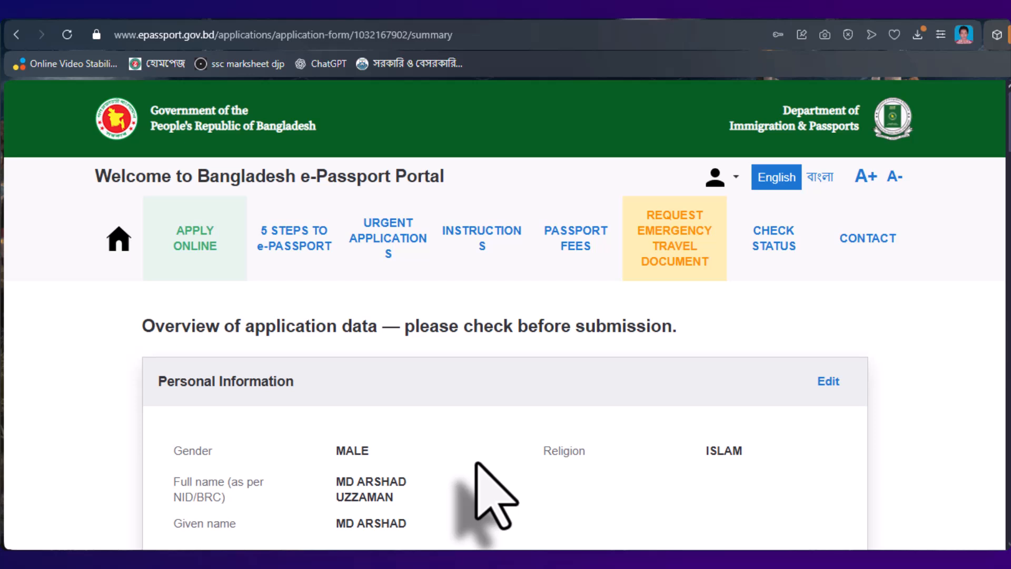
scroll(474, 495, "down", 1)
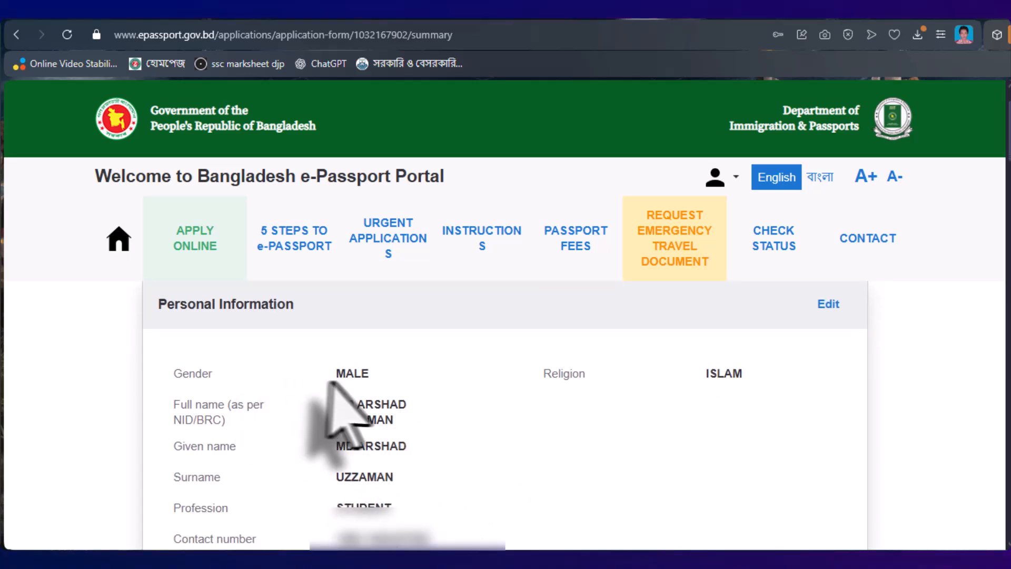
scroll(421, 421, "down", 10)
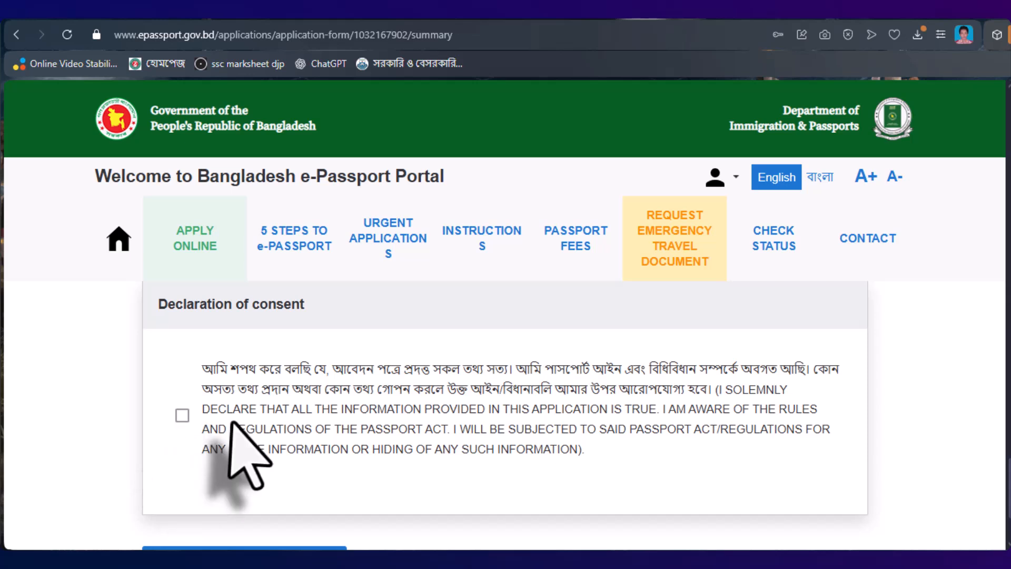
- Accept the declaration of consent and confirm the application data to proceed to payment
left_click(181, 416)
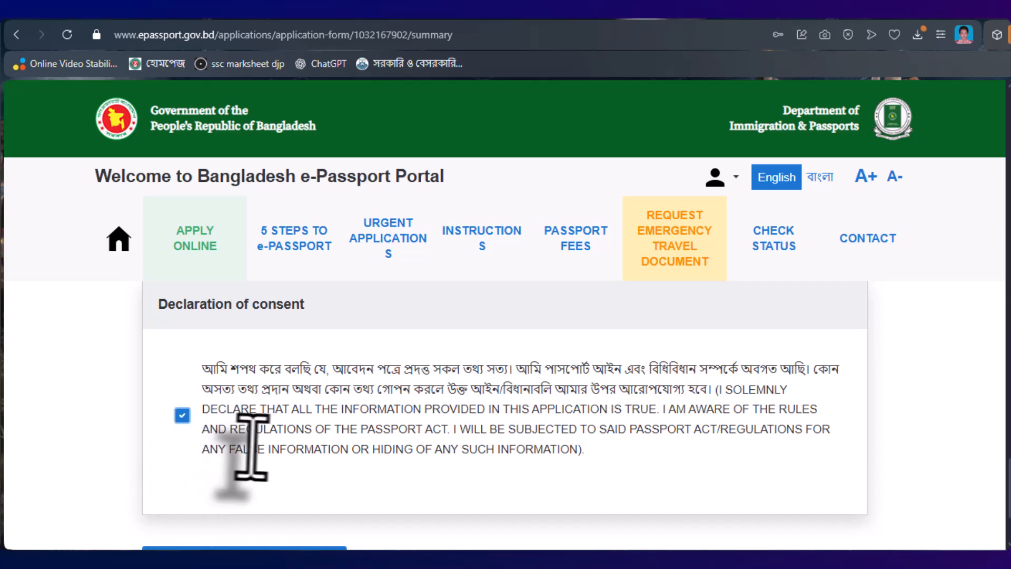
scroll(370, 435, "down", 1)
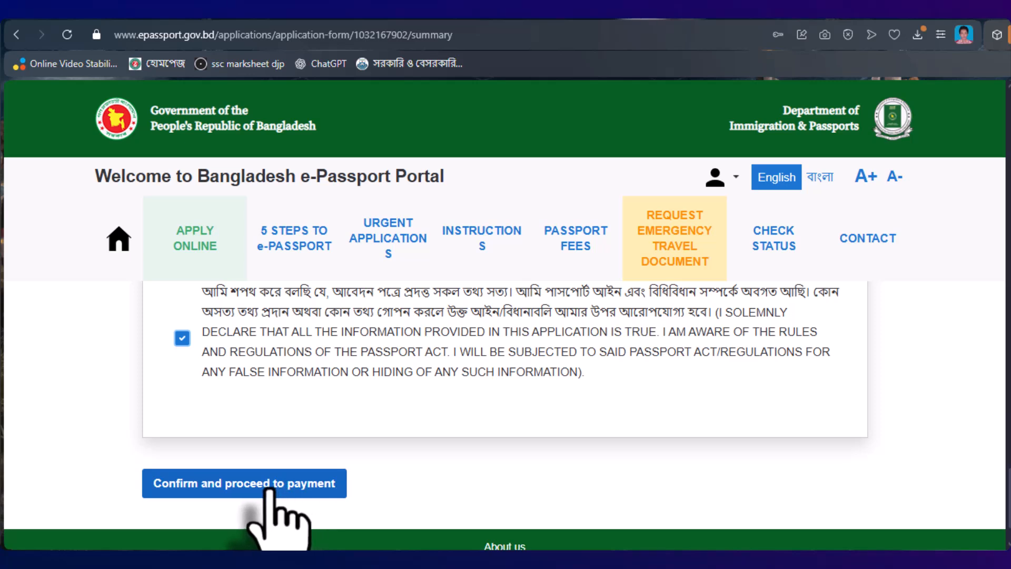
left_click(283, 486)
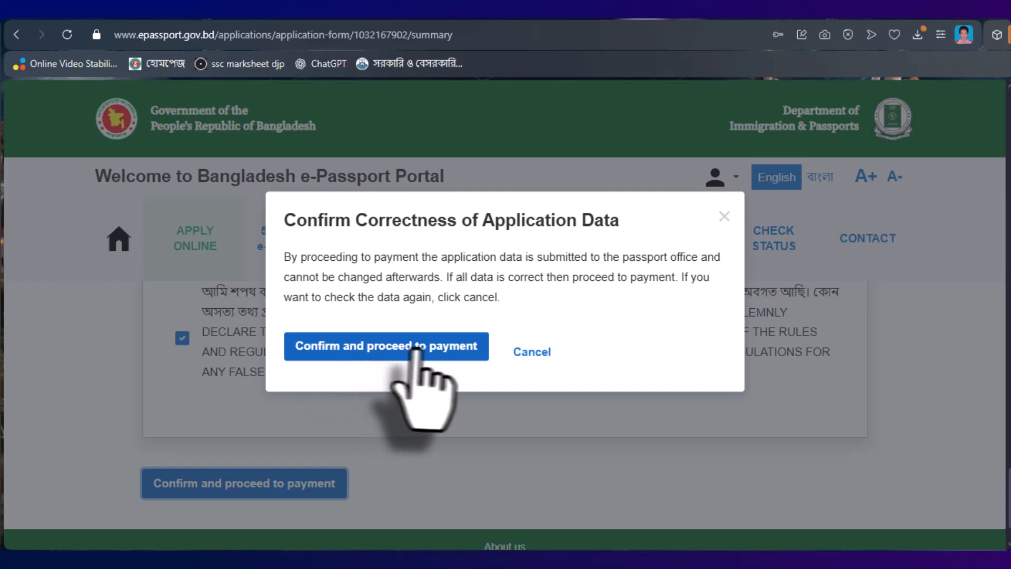
left_click(369, 349)
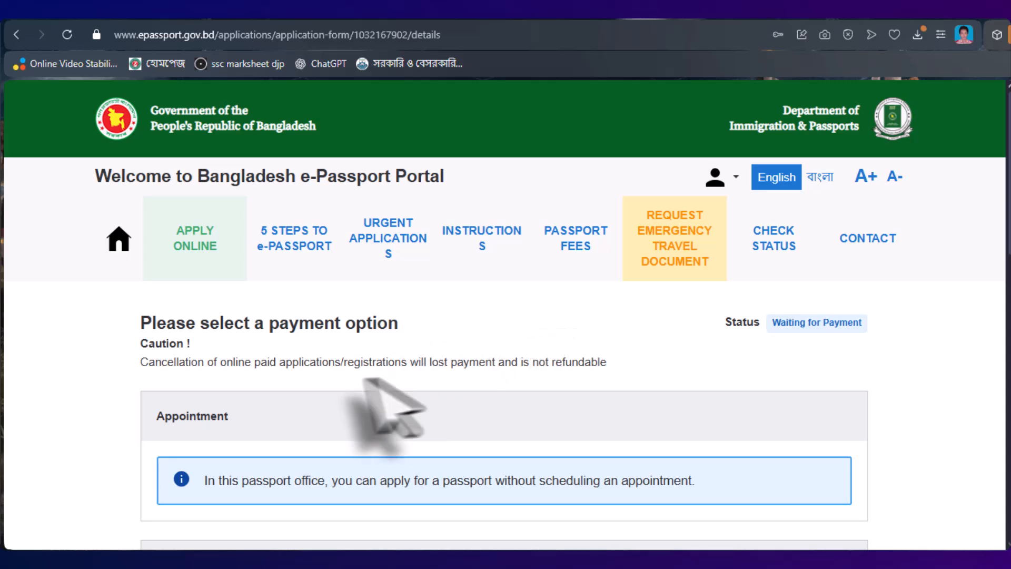
- Select Offline payment via A-CHALLAN for the passport fees and continue
scroll(373, 411, "down", 2)
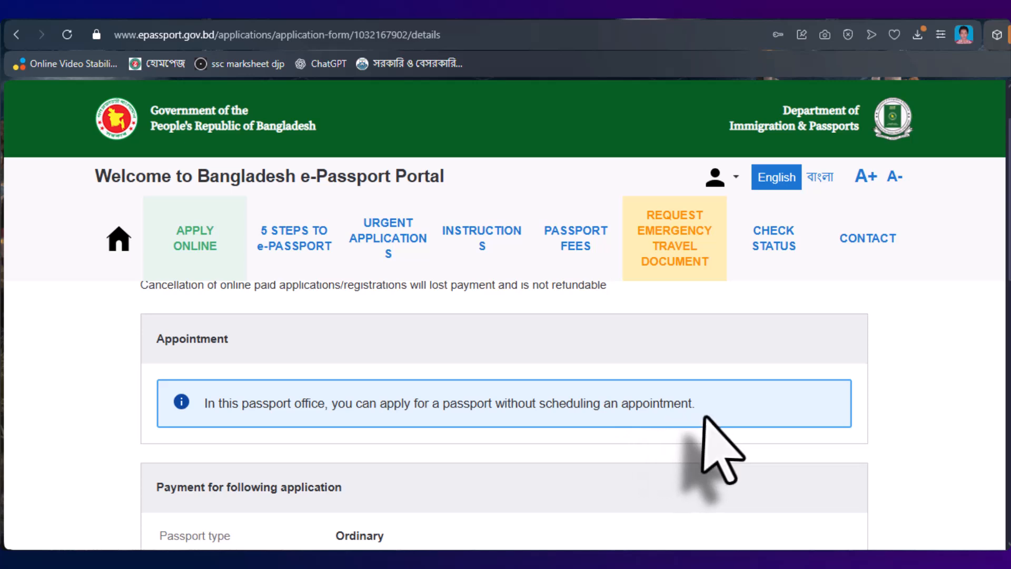
scroll(359, 438, "down", 5)
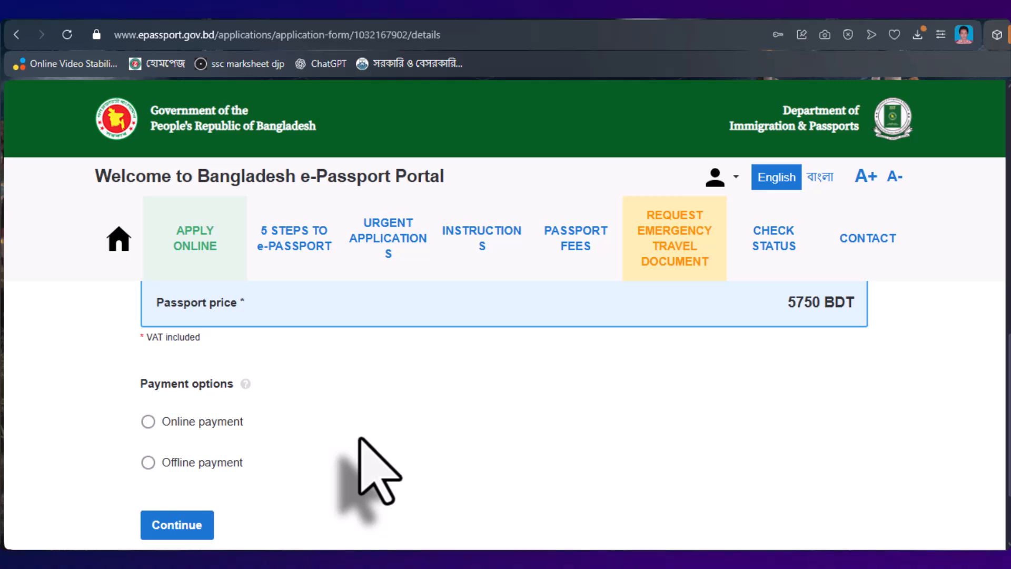
left_click(148, 462)
scroll(293, 463, "down", 4)
scroll(294, 463, "up", 3)
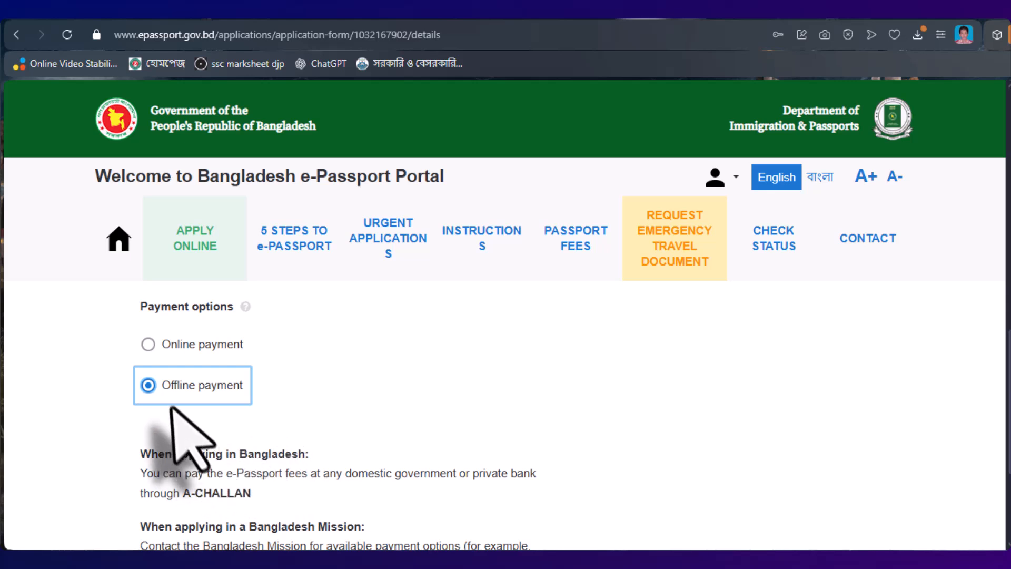
scroll(248, 463, "down", 3)
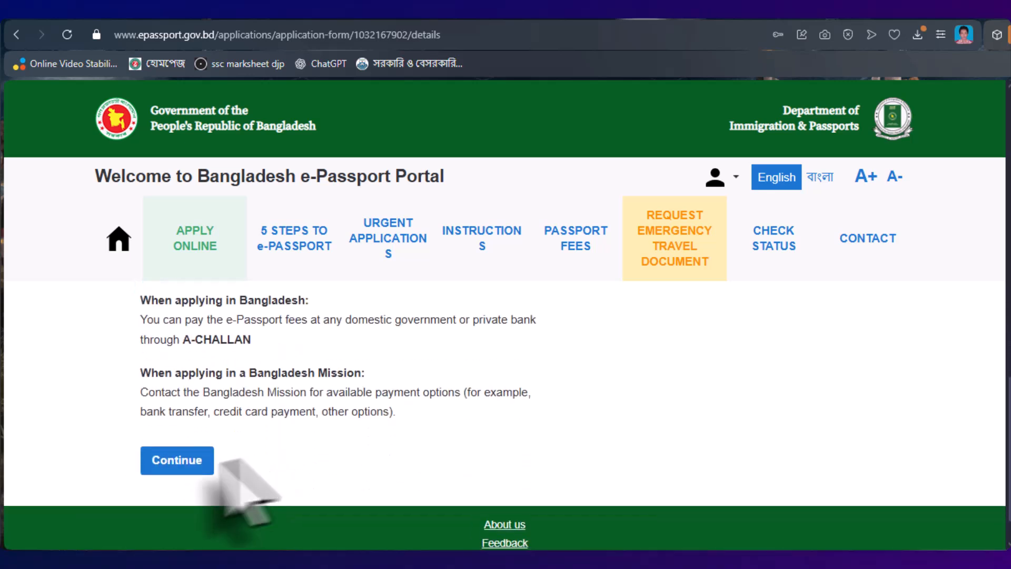
left_click(182, 458)
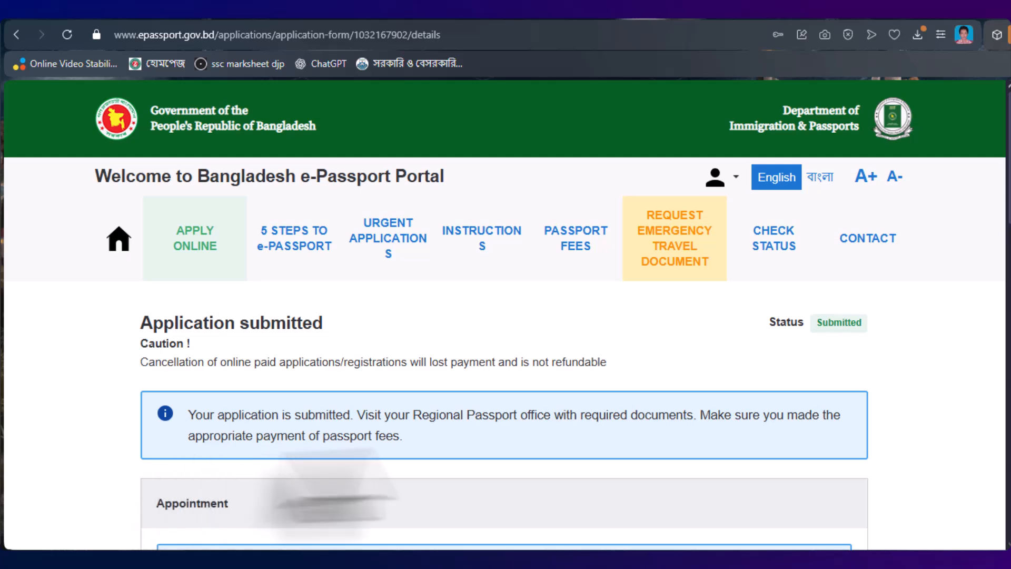
- Scroll through the submitted application's required documents list and Application Summary with price 5750 BDT
scroll(495, 442, "down", 3)
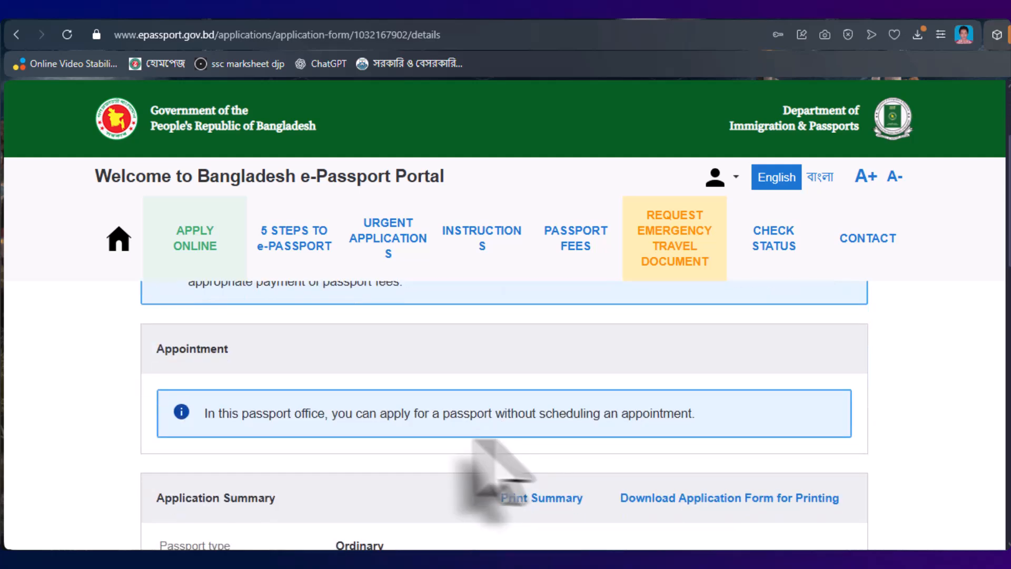
scroll(323, 445, "up", 1)
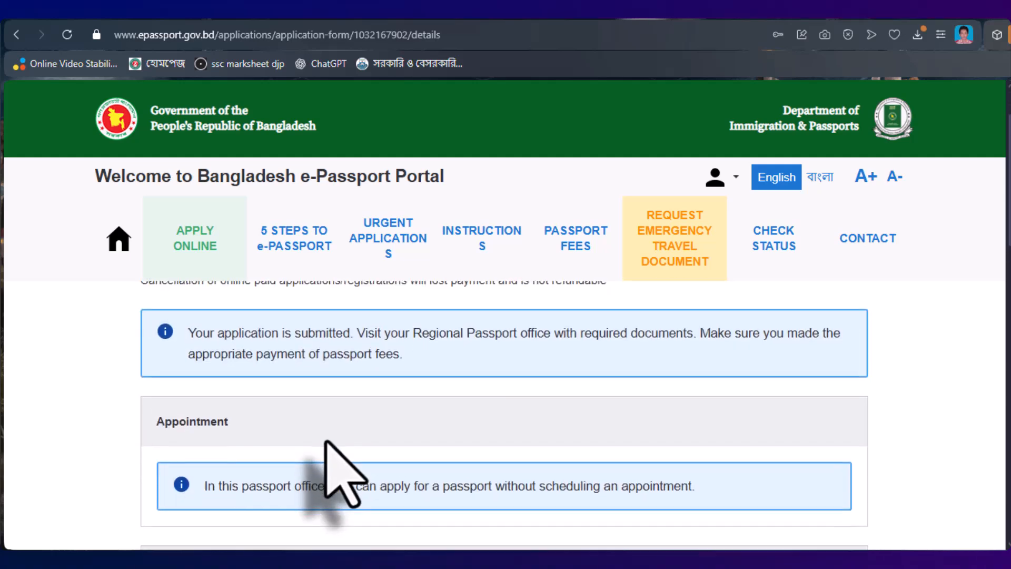
scroll(325, 442, "down", 3)
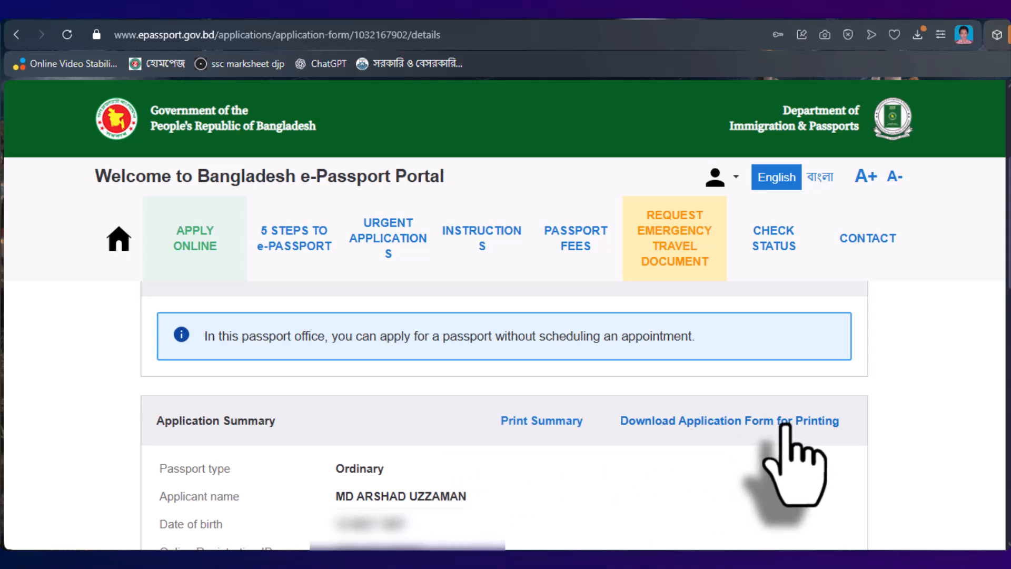
scroll(421, 466, "down", 8)
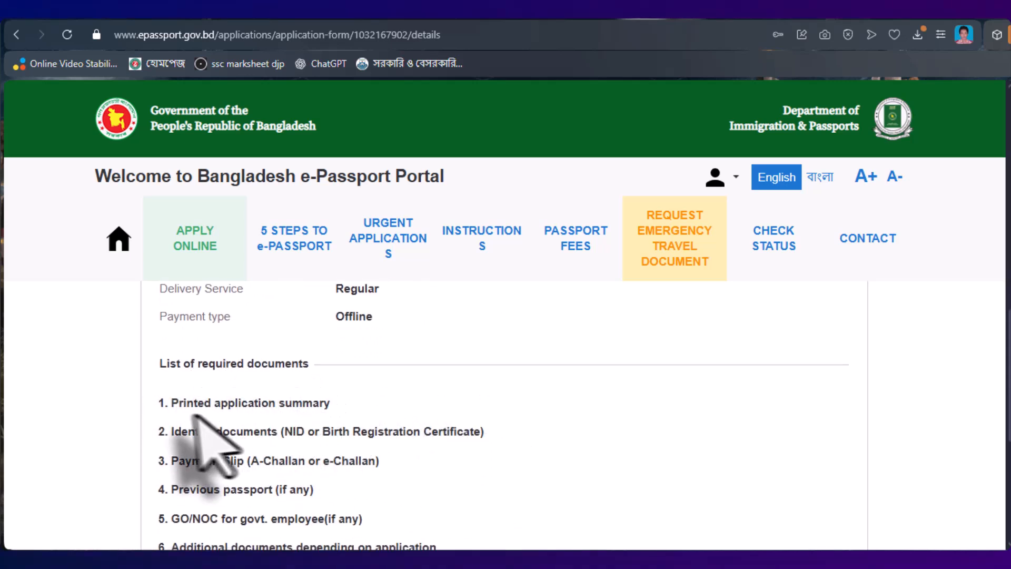
scroll(210, 339, "down", 2)
scroll(519, 435, "up", 10)
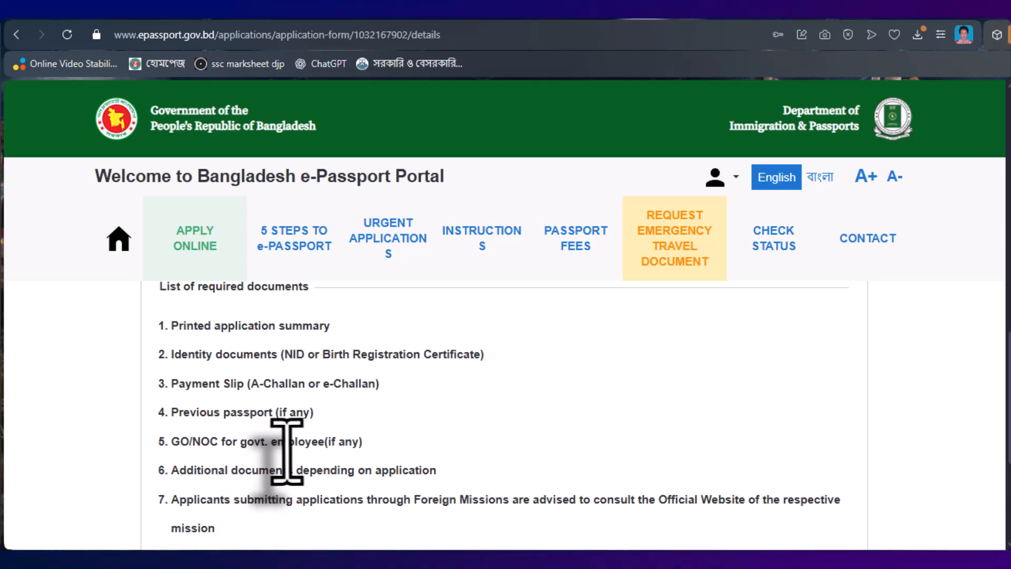
scroll(209, 474, "down", 2)
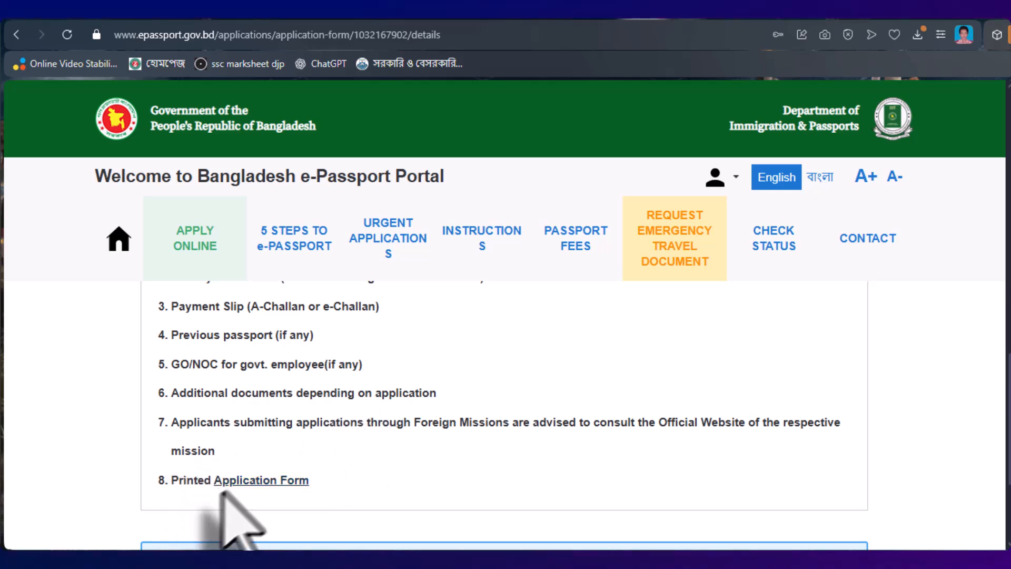
scroll(603, 463, "down", 5)
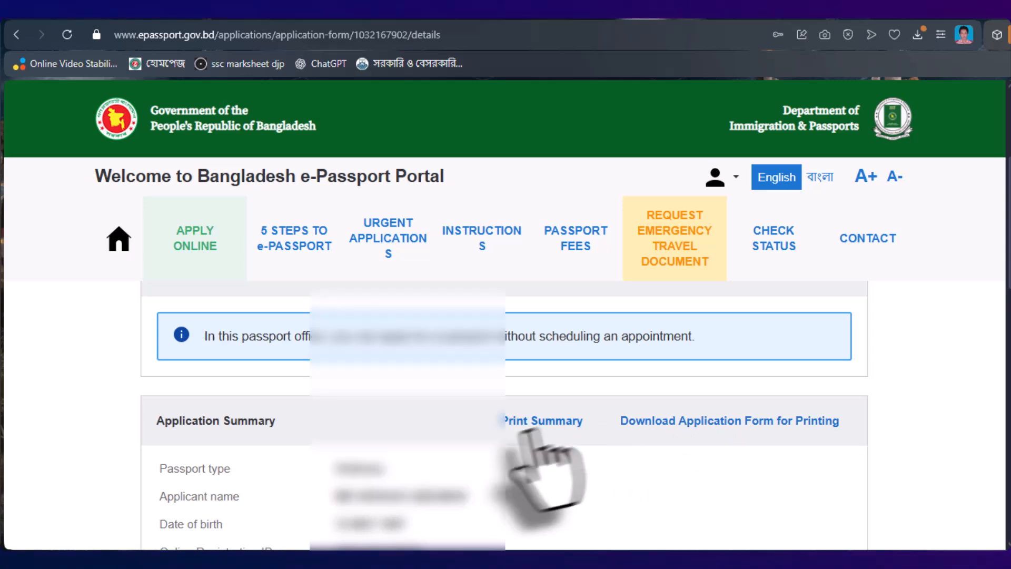
scroll(505, 469, "down", 2)
scroll(482, 461, "down", 10)
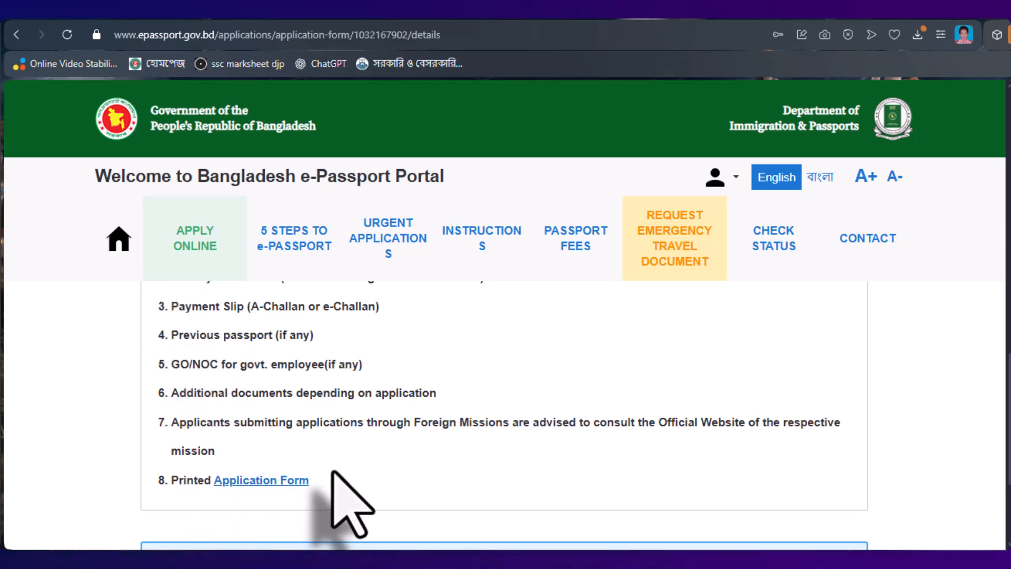
scroll(351, 504, "down", 3)
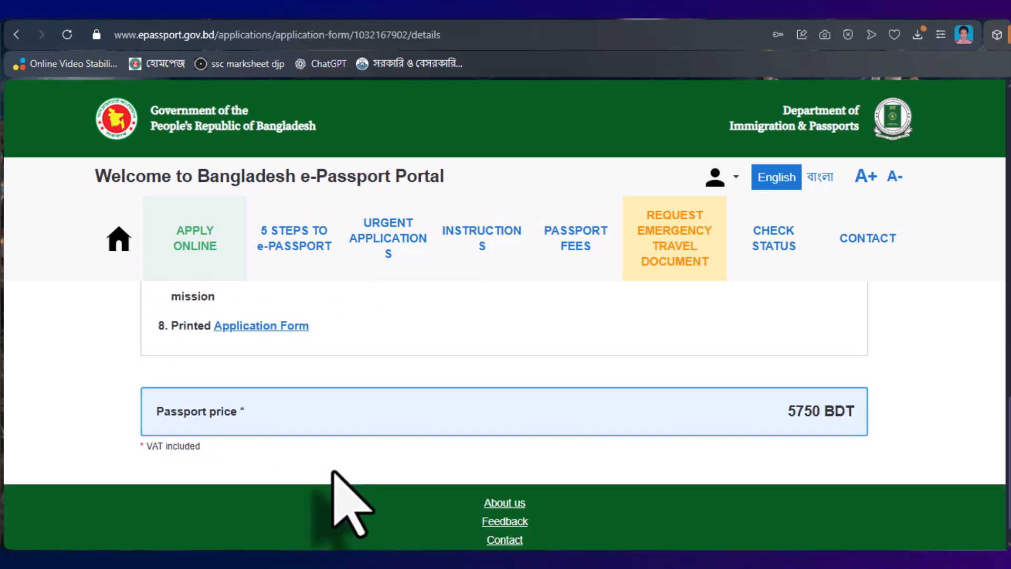